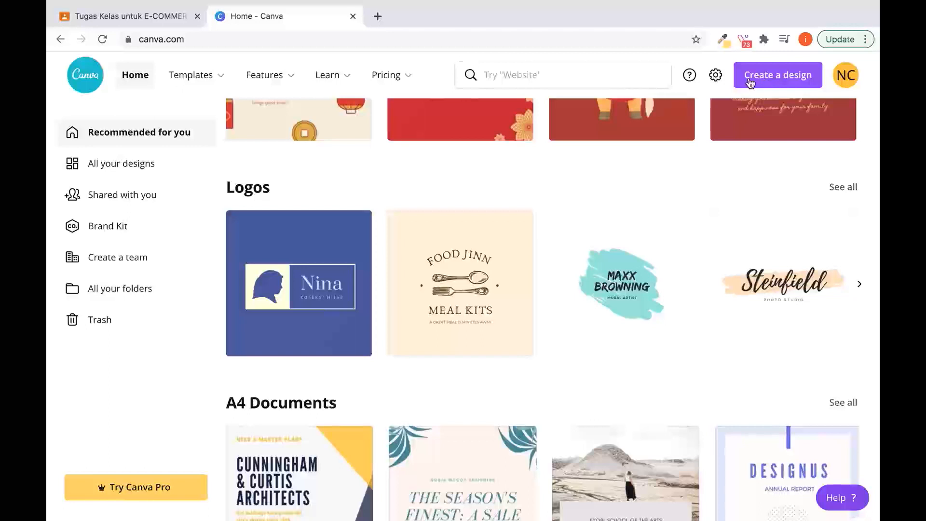
- Create a new blank Instagram Post design
click(750, 83)
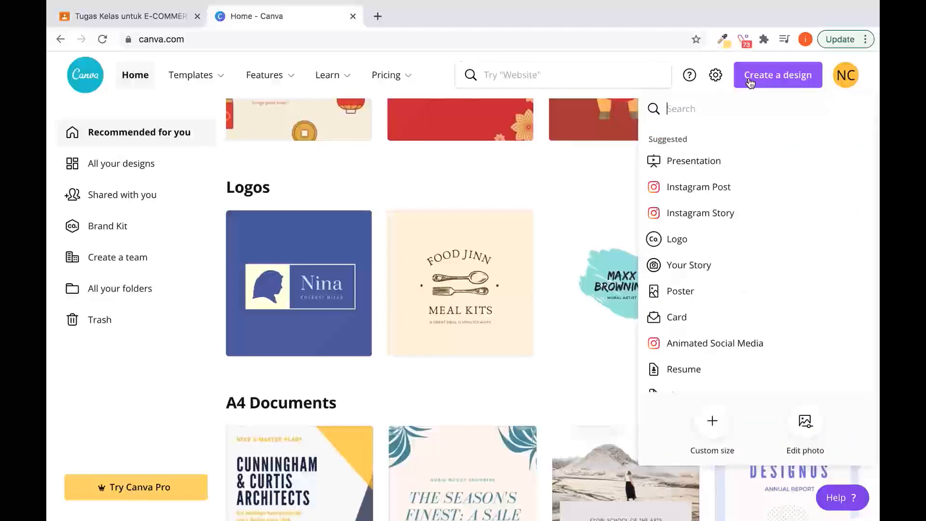
click(701, 193)
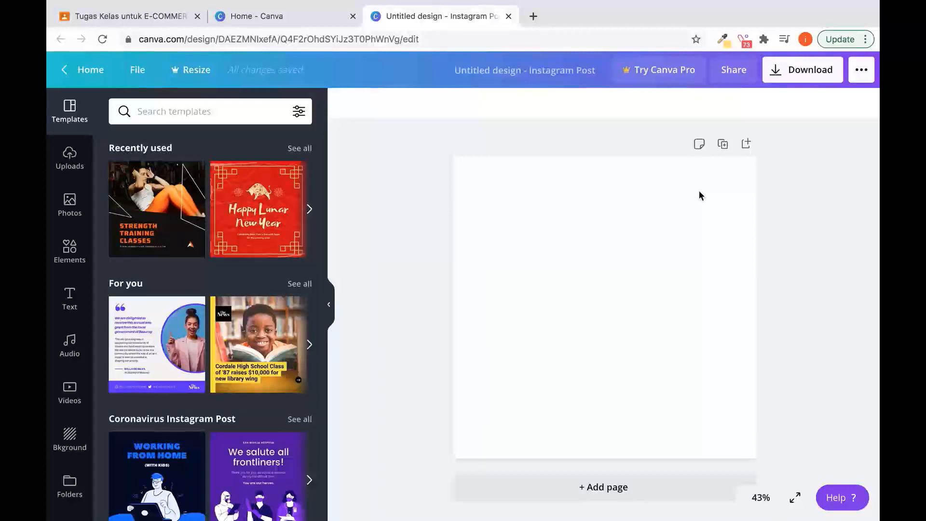
- Set the free white photo background with orange pumpkins and scattered candy as the page background
click(77, 440)
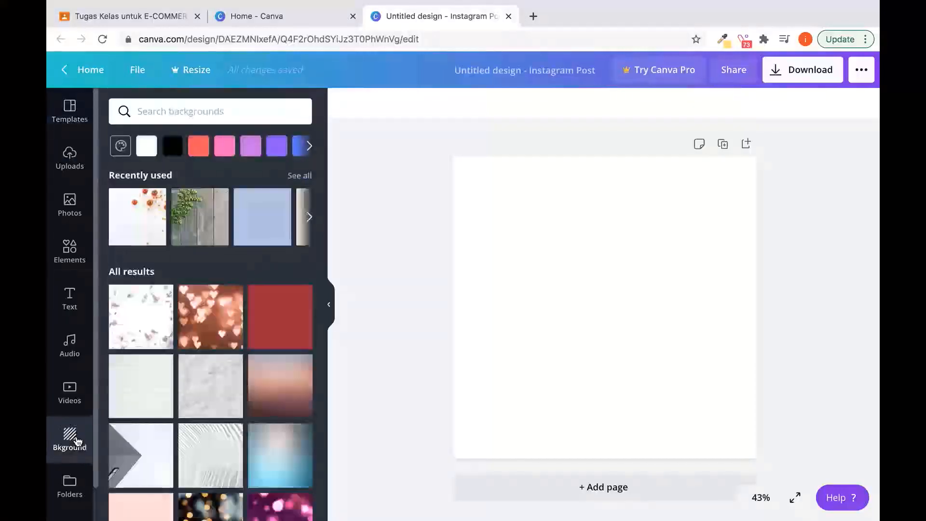
scroll(188, 326, down, 10)
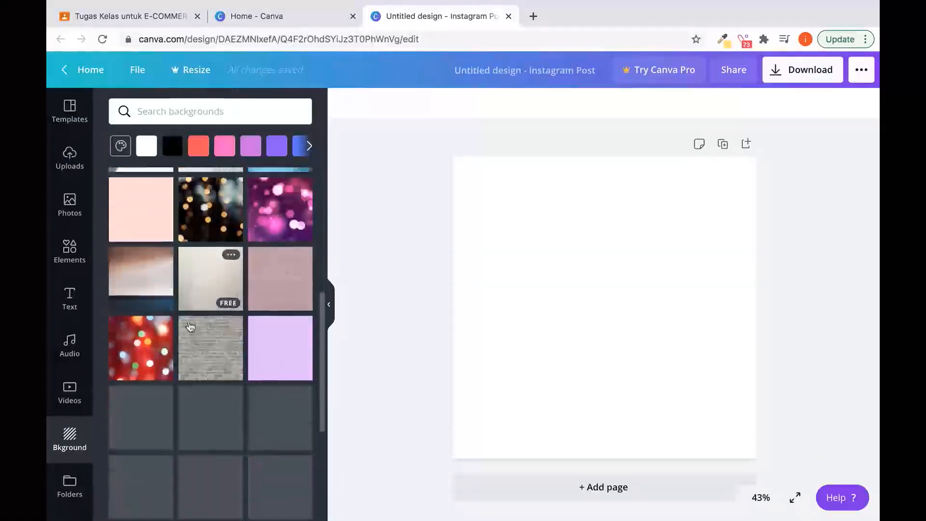
scroll(190, 325, down, 5)
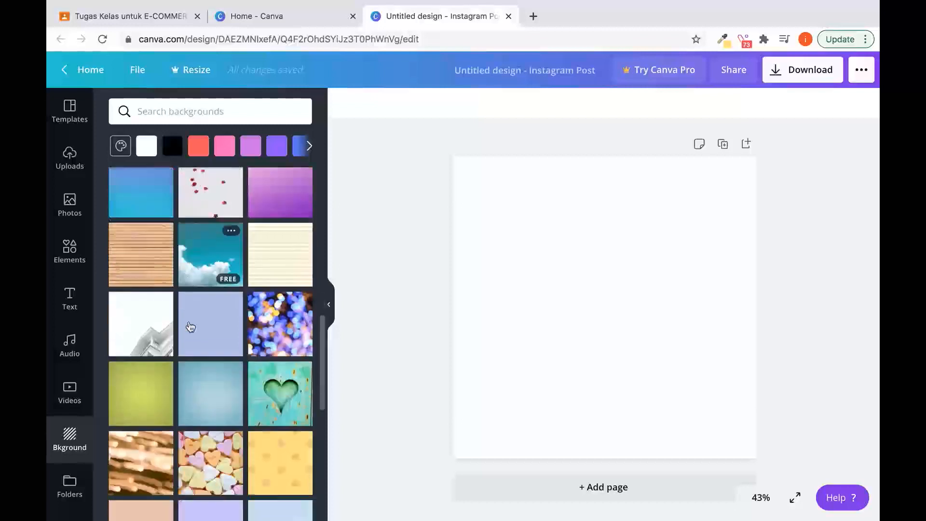
scroll(190, 327, down, 8)
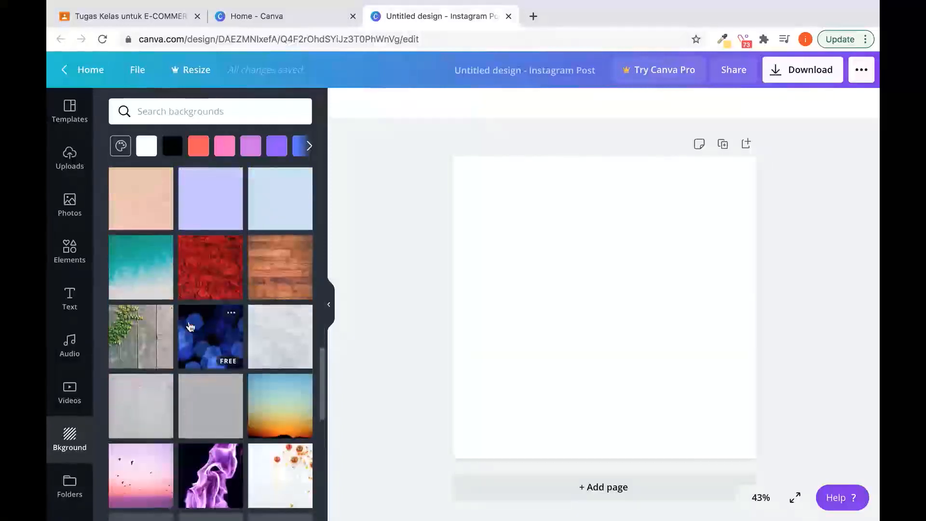
scroll(190, 326, down, 3)
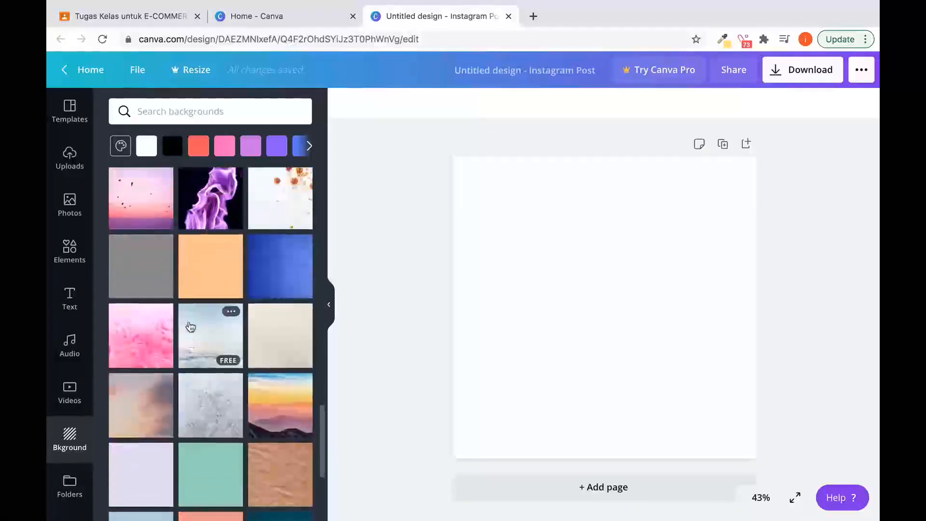
scroll(190, 326, down, 10)
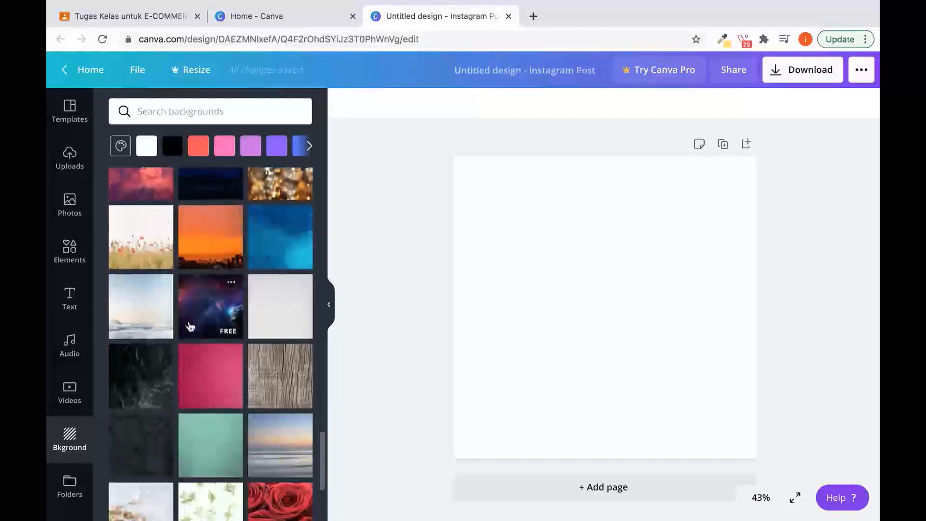
scroll(190, 327, down, 4)
scroll(190, 327, down, 6)
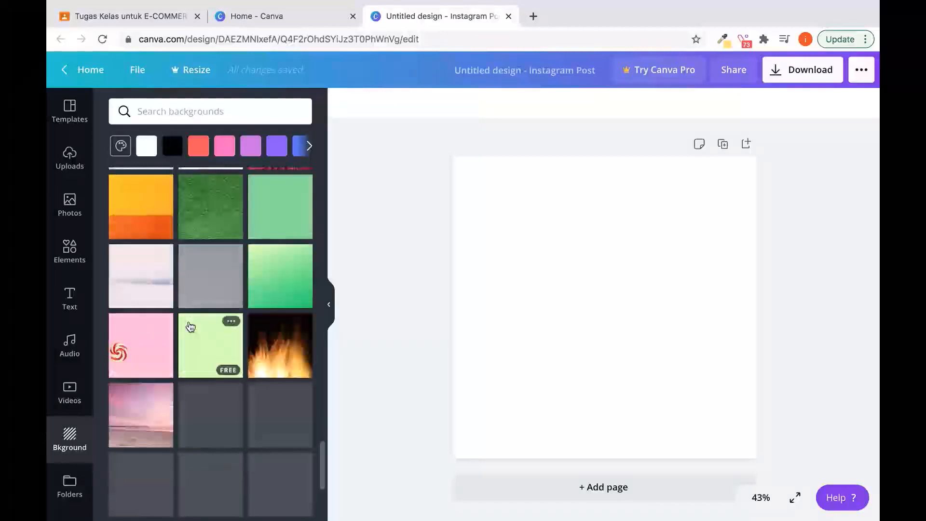
scroll(190, 326, down, 10)
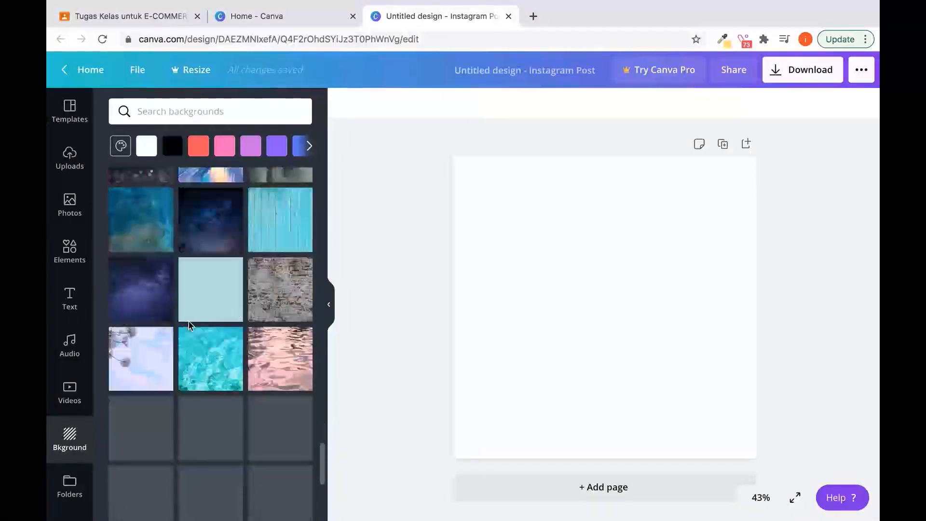
scroll(190, 327, down, 3)
scroll(190, 327, up, 3)
scroll(190, 327, up, 5)
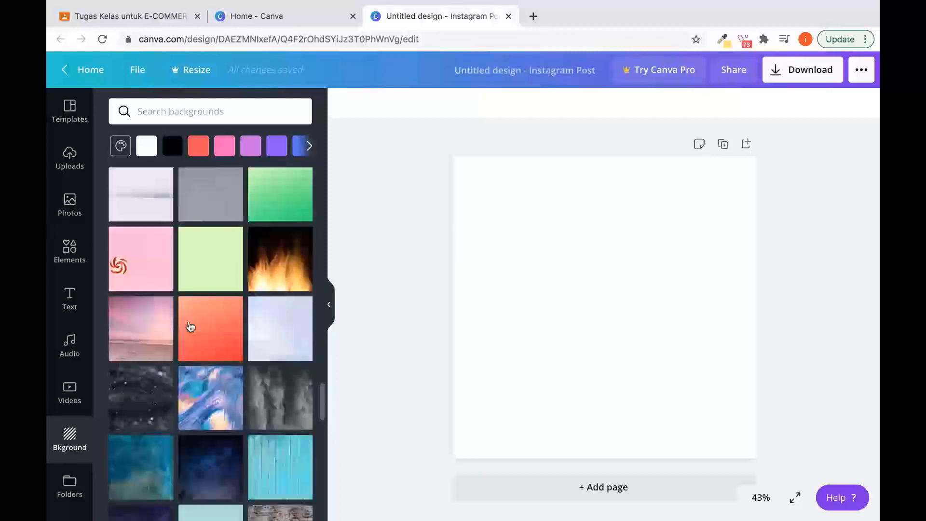
scroll(190, 326, up, 3)
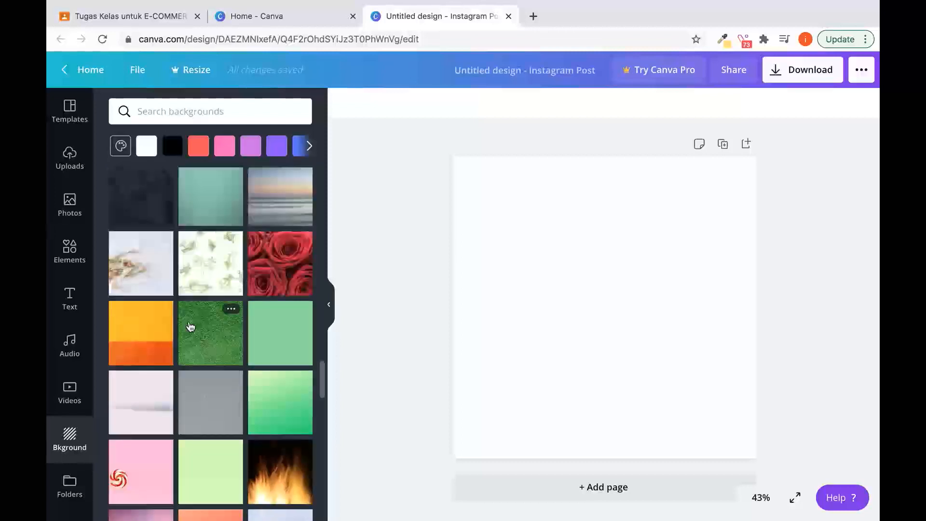
scroll(219, 304, up, 5)
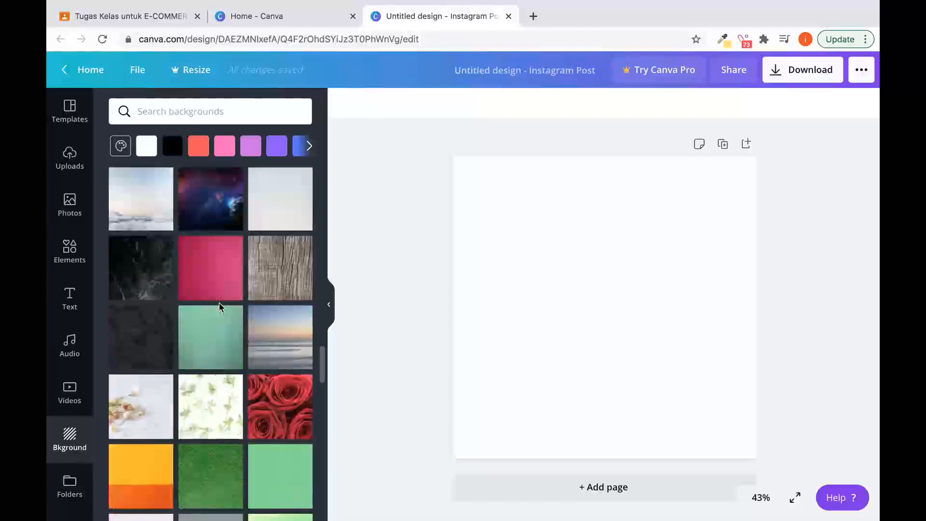
scroll(219, 303, up, 5)
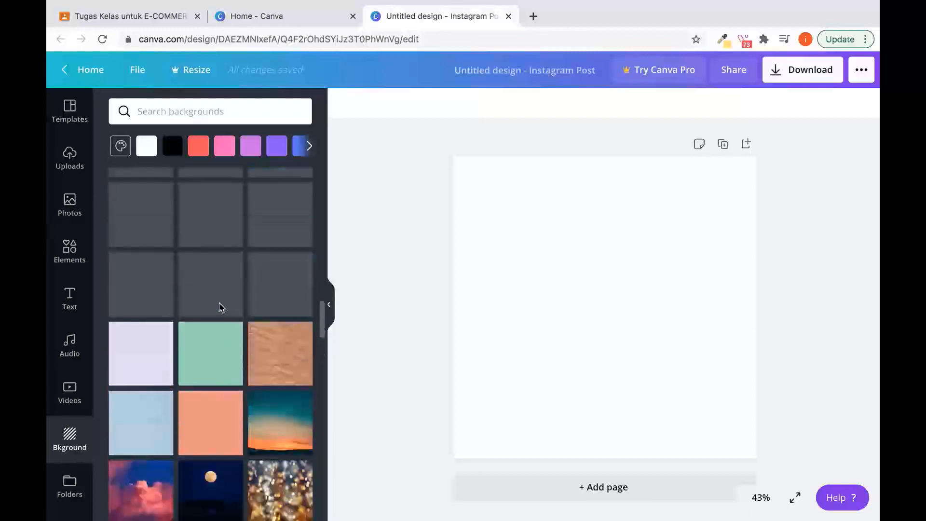
scroll(238, 281, up, 4)
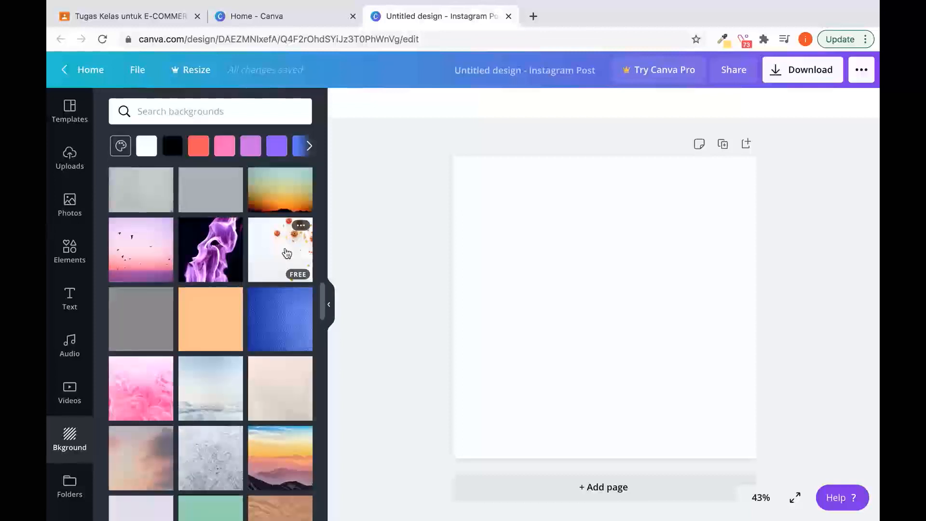
click(287, 253)
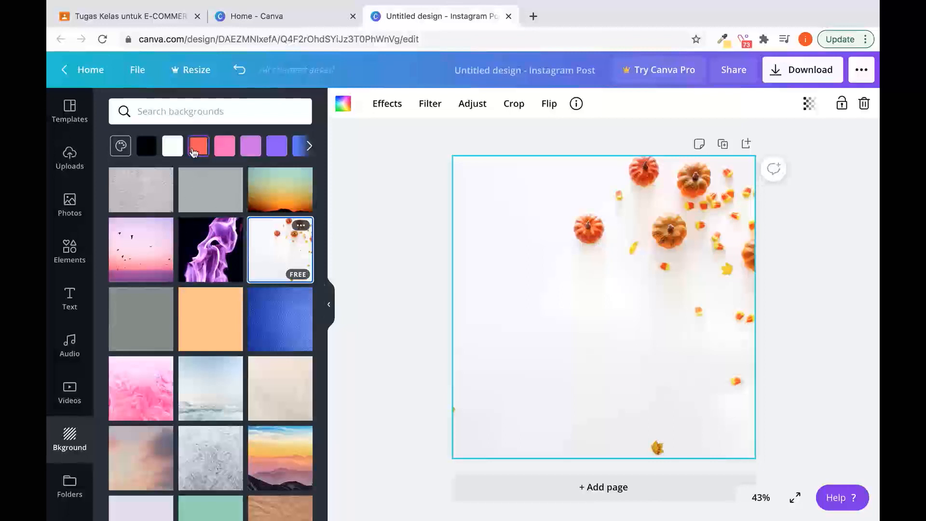
click(310, 147)
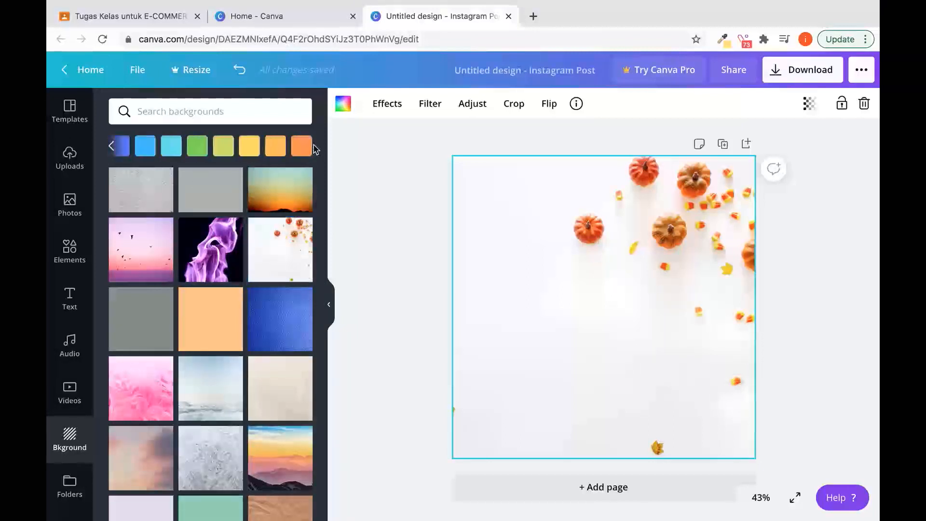
scroll(199, 273, up, 2)
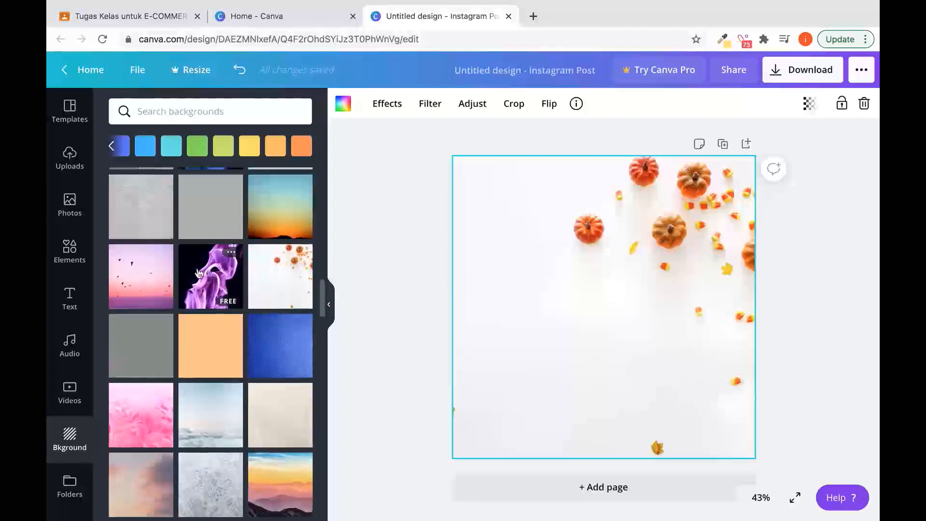
scroll(236, 231, down, 5)
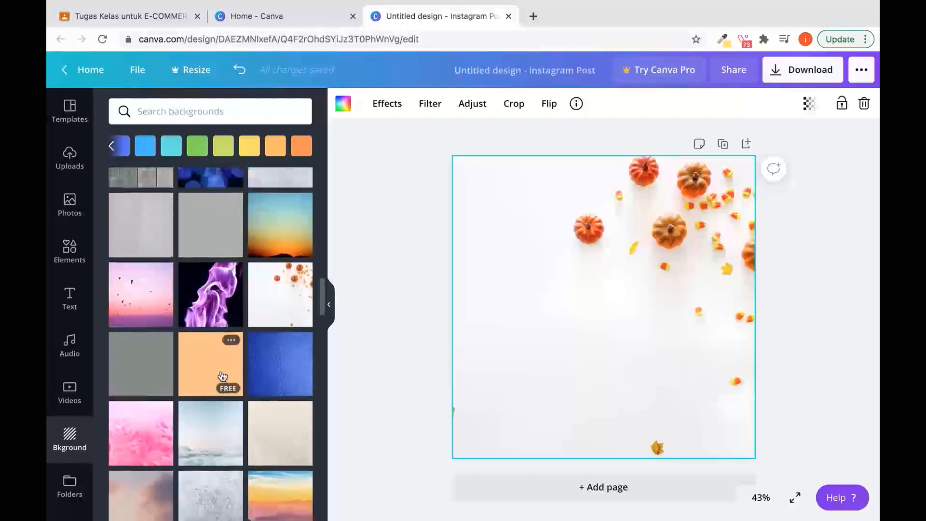
scroll(240, 239, up, 1)
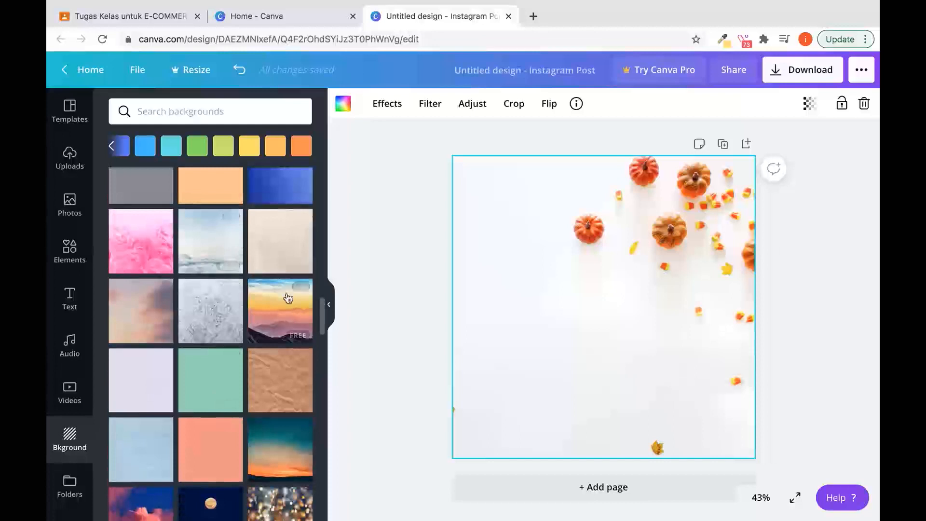
scroll(209, 250, up, 2)
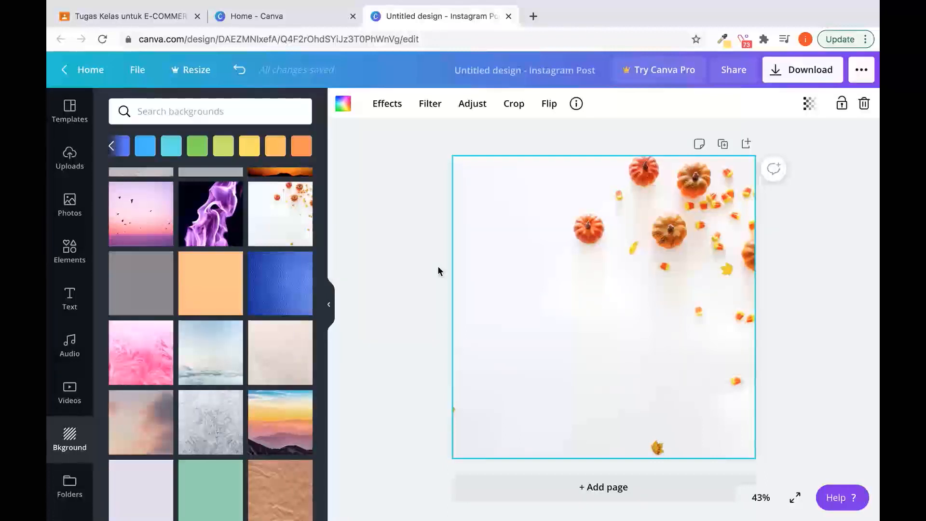
- Switch to the window presenting the green sale laptop post to view it as reference, and return to the untitled Instagram post design
key(ctrl+Up)
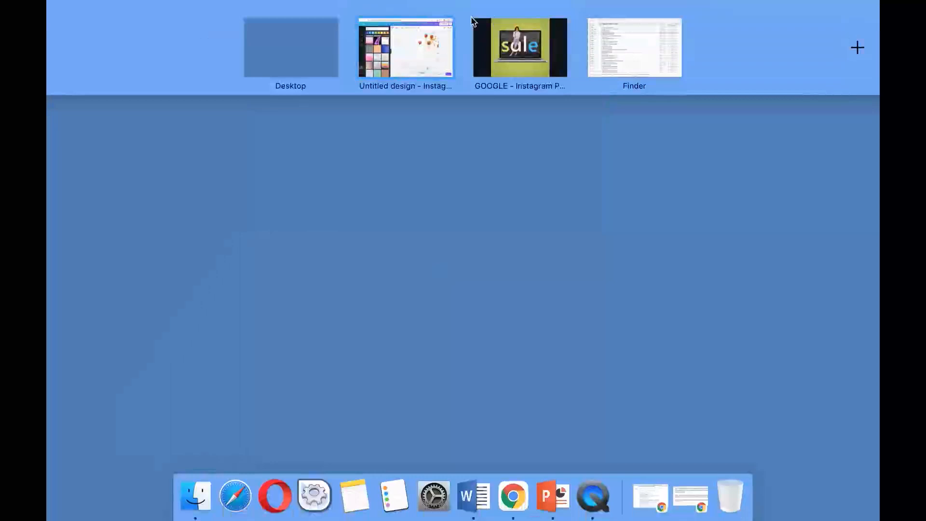
click(530, 15)
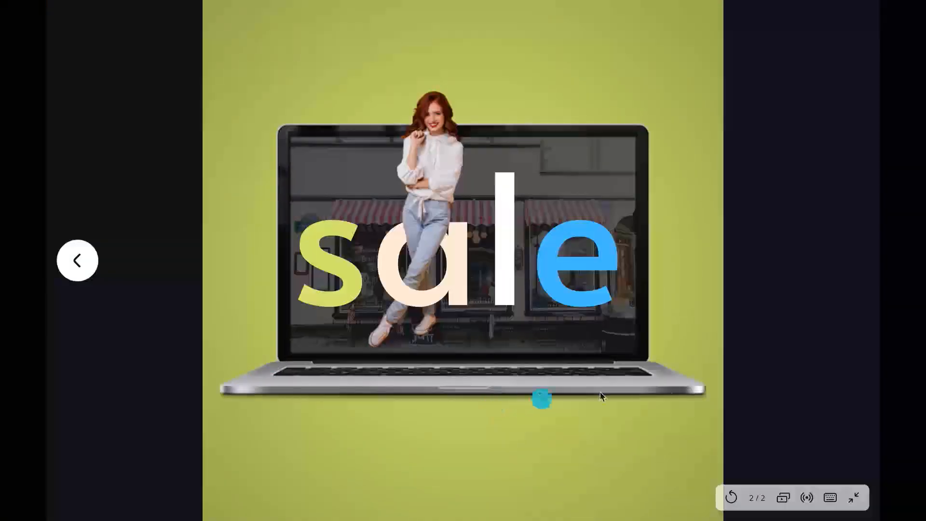
key(ctrl+Up)
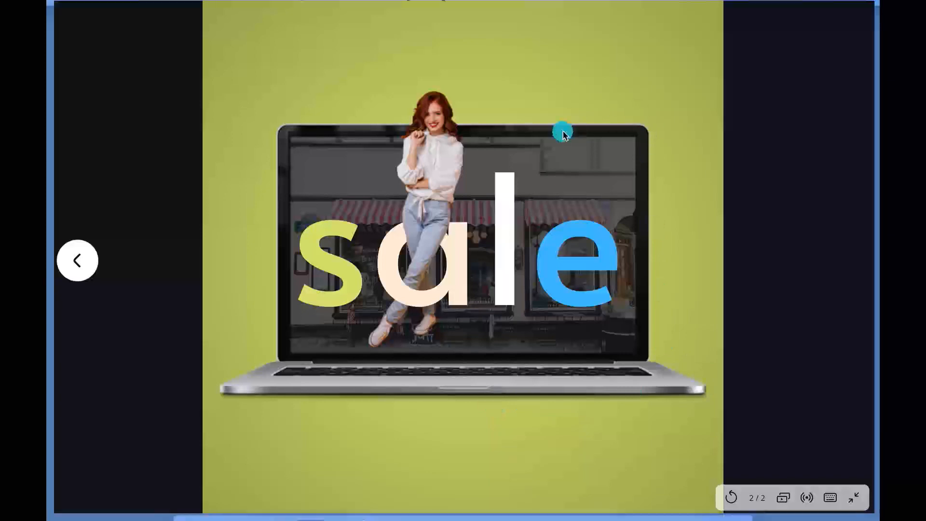
click(398, 43)
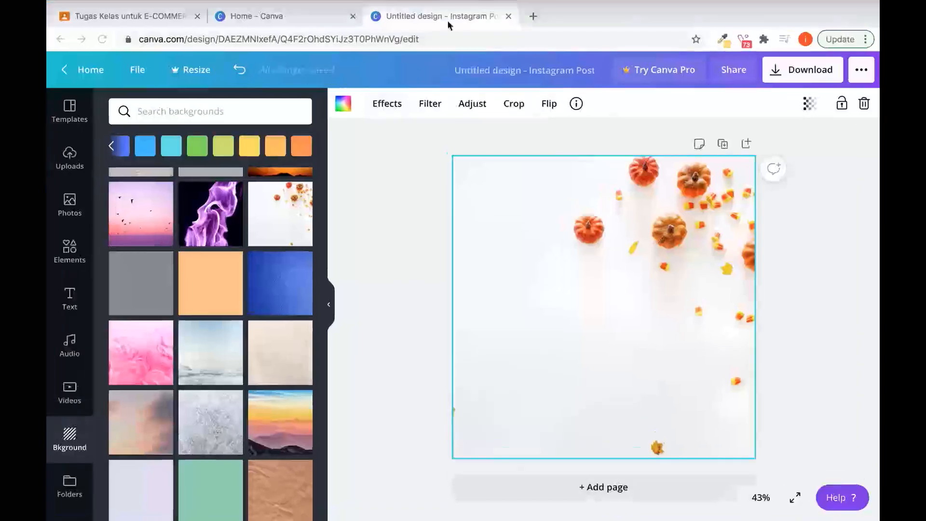
- Search Google in a new browser tab for "mockup netbook" and show the image results
click(539, 19)
text(google)
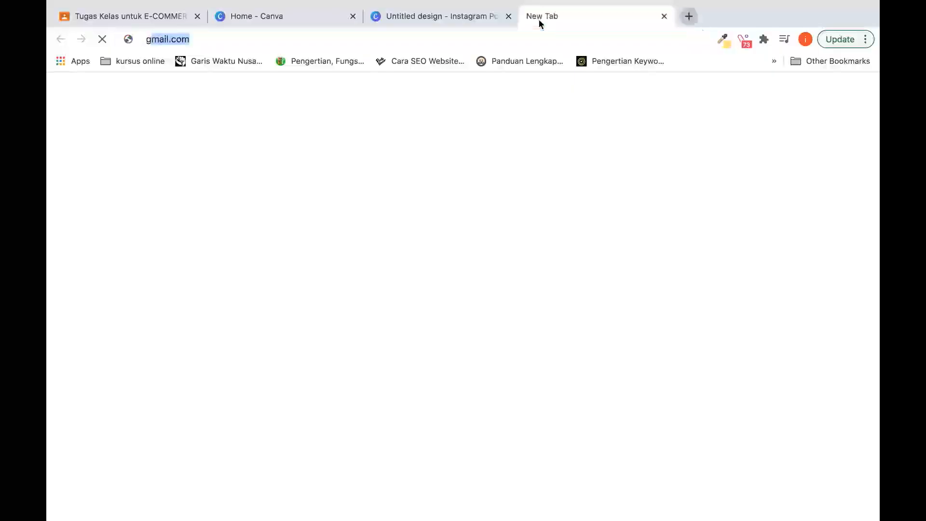
key(Return)
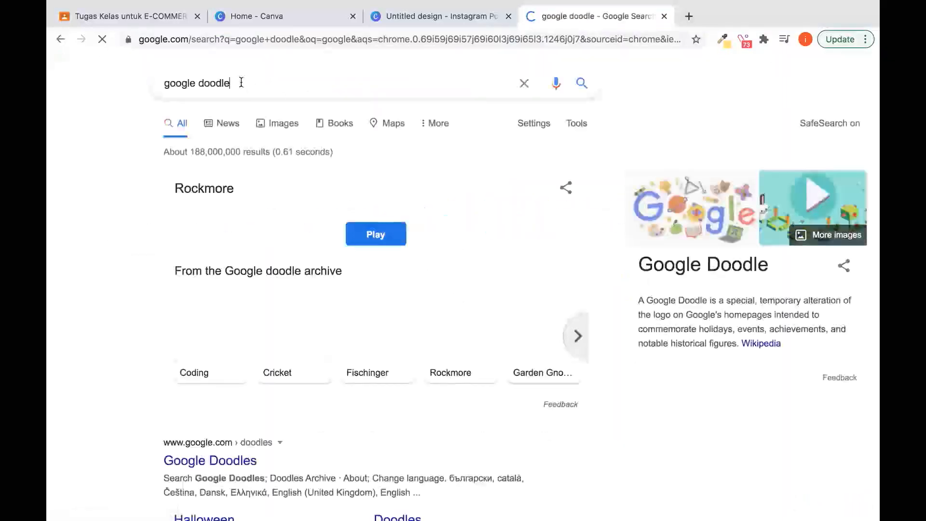
triple_click(241, 82)
text(moc)
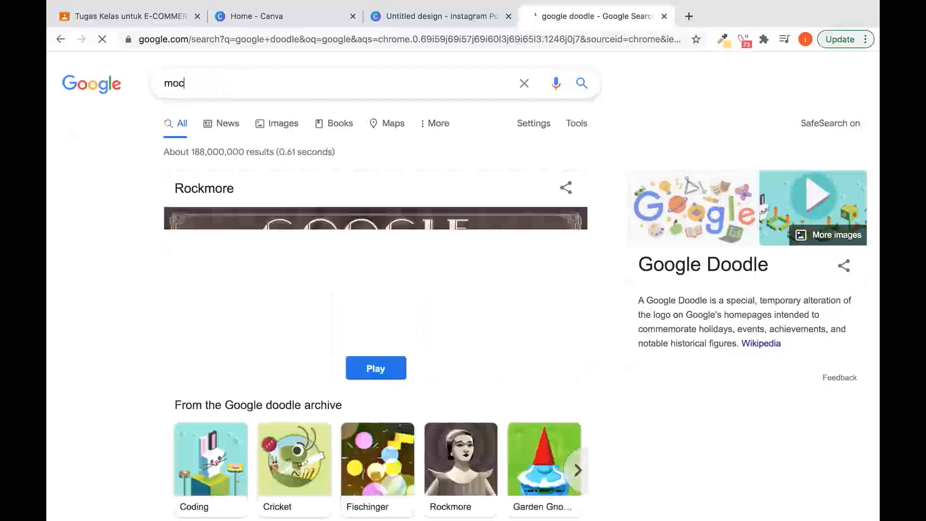
text(kup netbook)
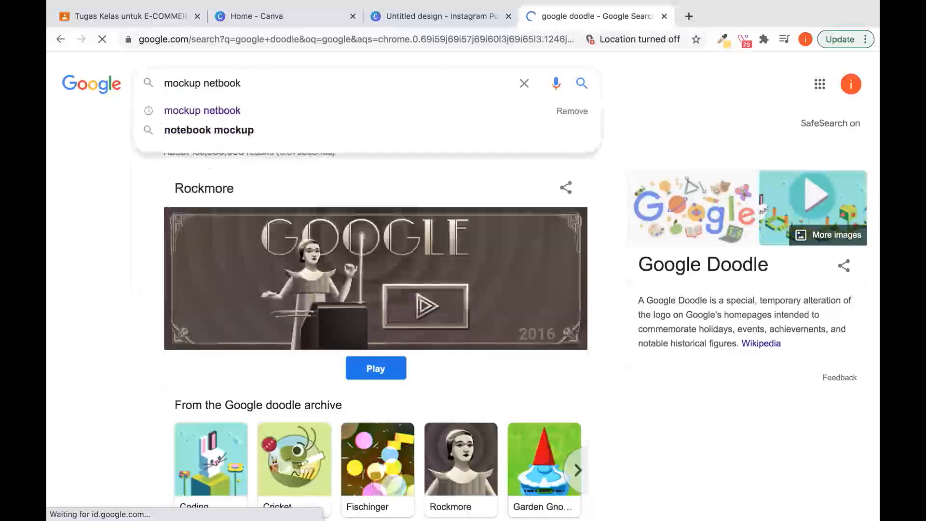
key(Return)
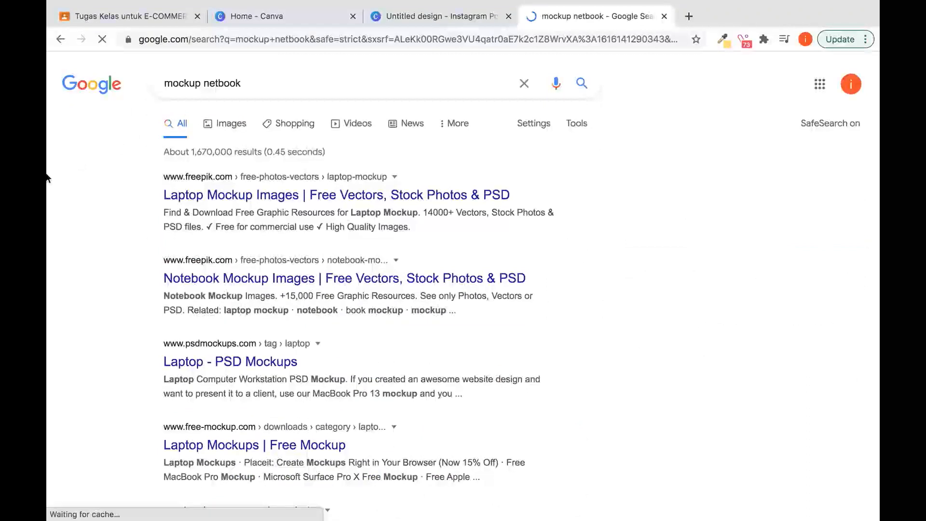
click(216, 125)
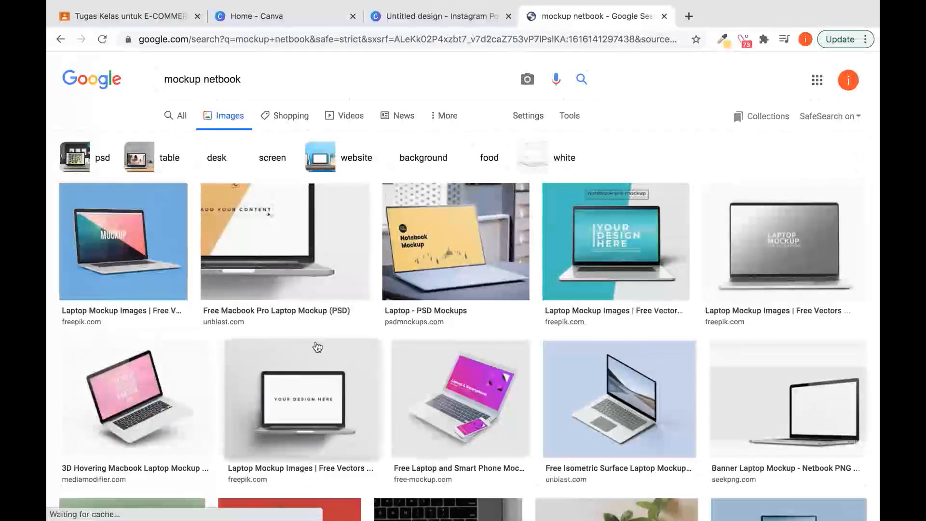
- Browse the netbook mockup image results and copy the Freepik laptop image reading "YOUR DESIGN HERE" on a plain grey background
scroll(317, 347, down, 12)
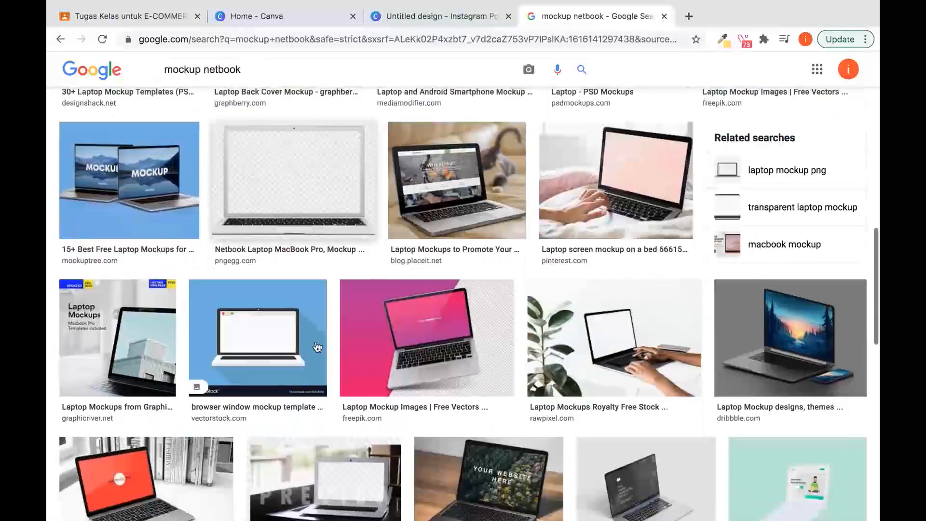
scroll(317, 347, down, 8)
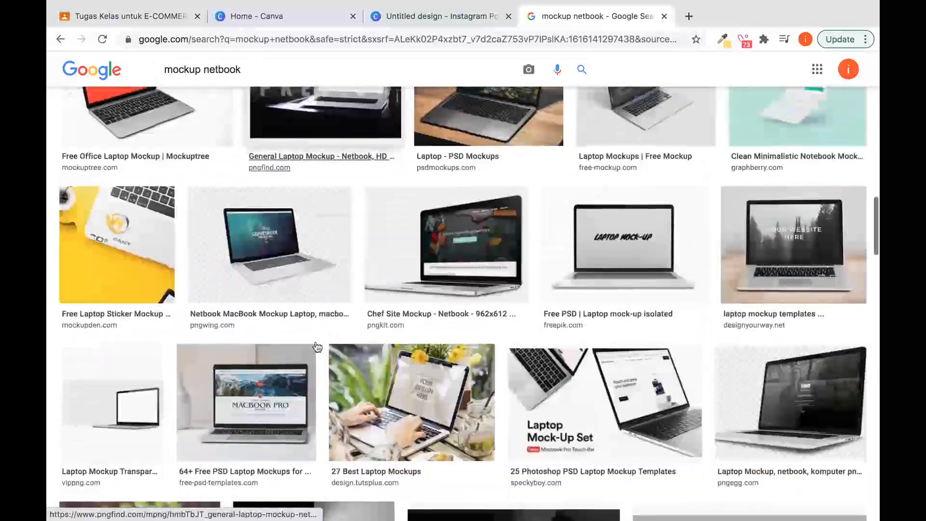
scroll(317, 346, down, 4)
scroll(315, 343, up, 10)
scroll(317, 347, up, 7)
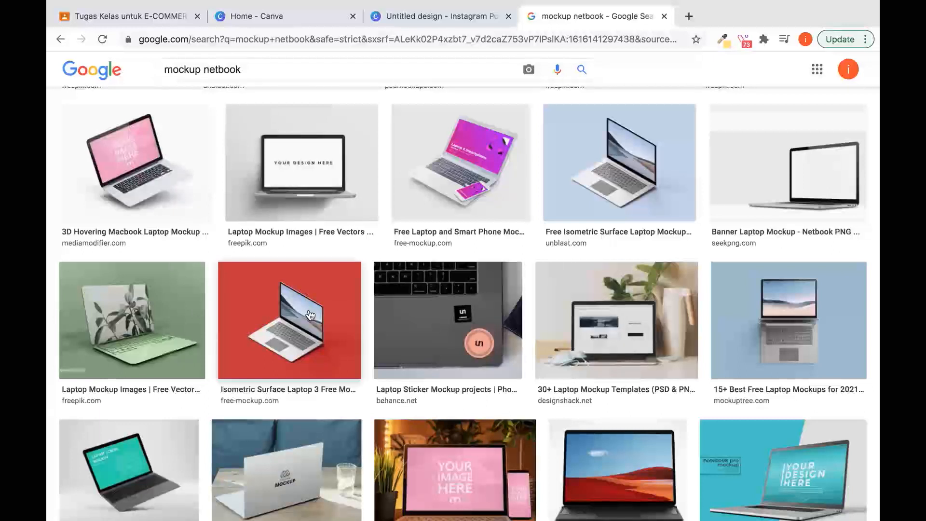
scroll(351, 308, up, 3)
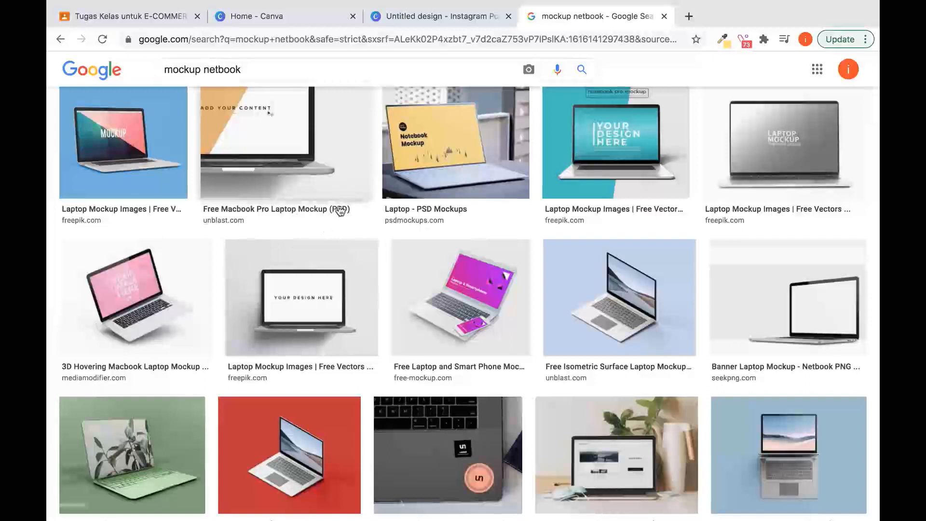
click(318, 297)
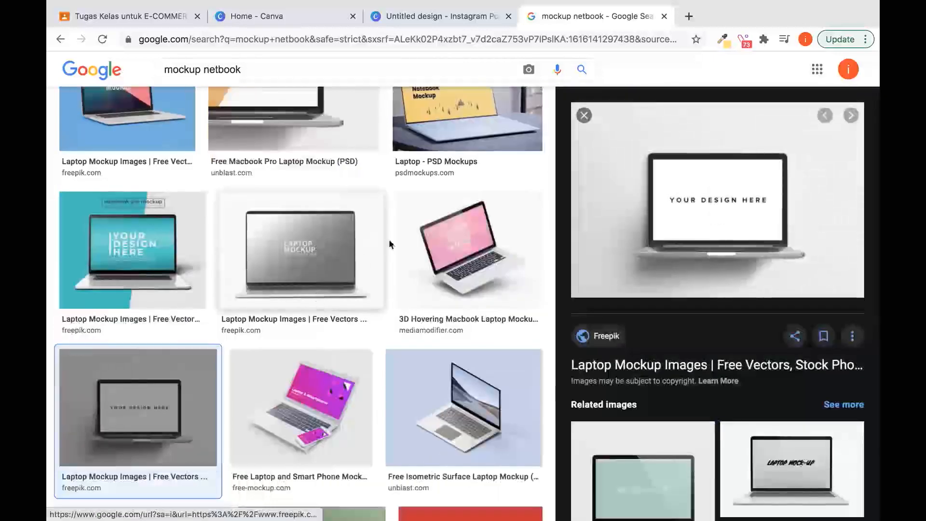
right_click(661, 159)
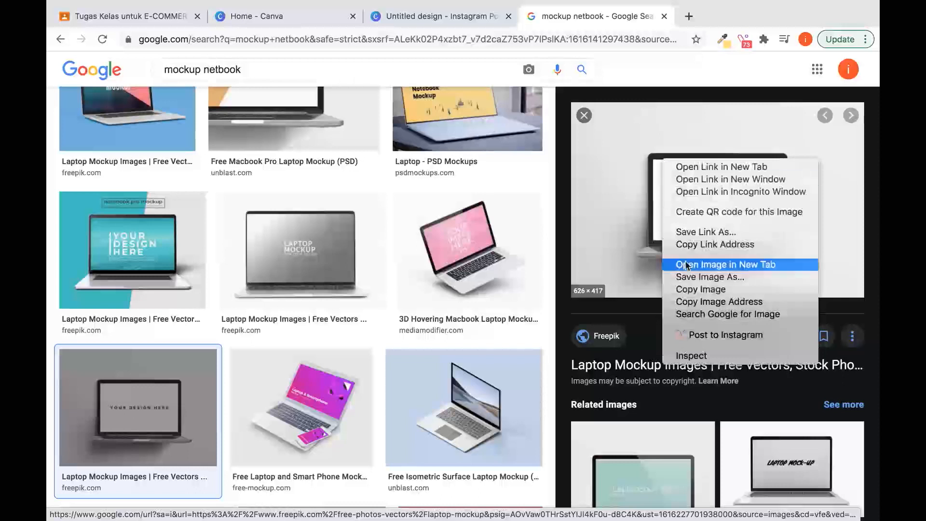
click(690, 289)
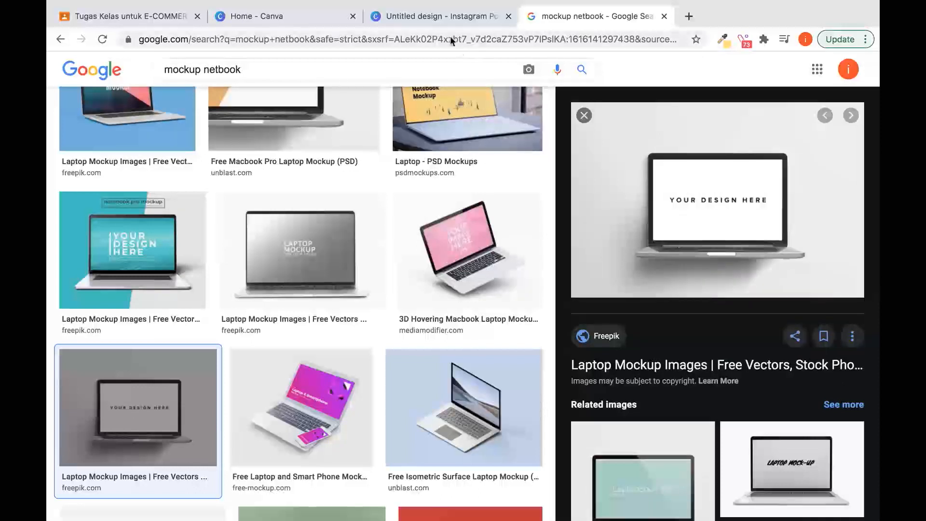
- Try the copied laptop image on the untitled Instagram post, shifting it towards the pumpkins, and delete it from the page
click(426, 15)
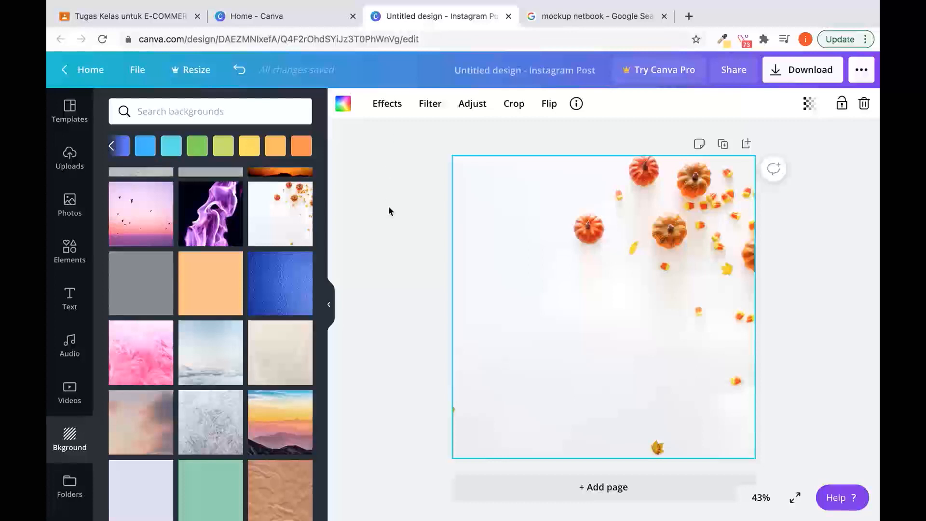
key(super+v)
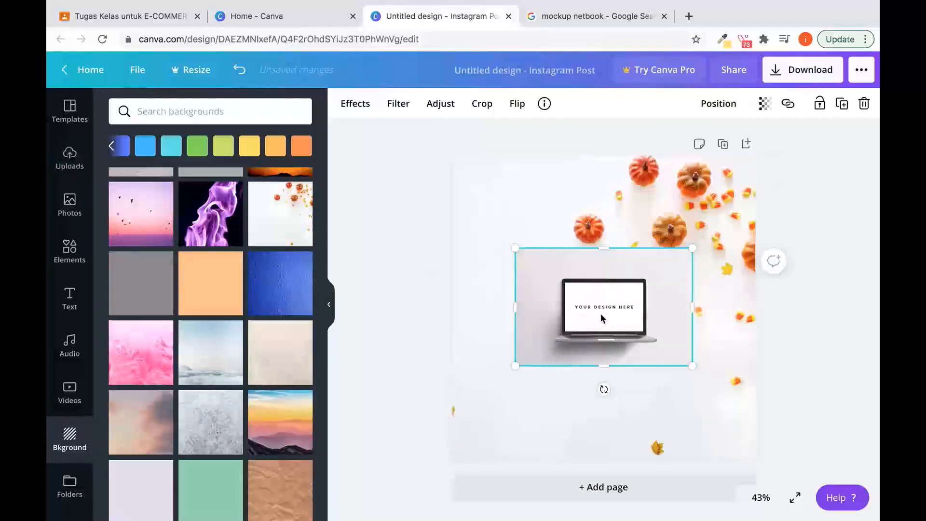
drag(601, 312, 654, 268)
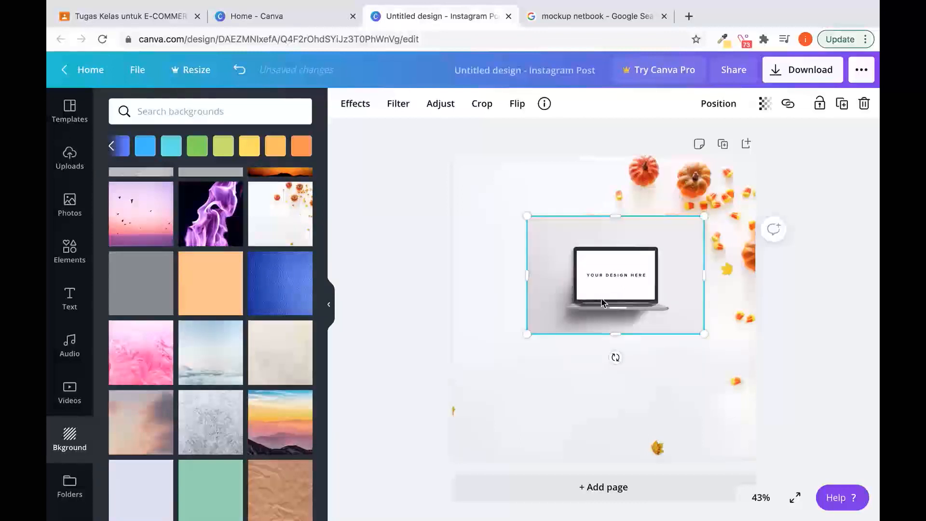
key(Delete)
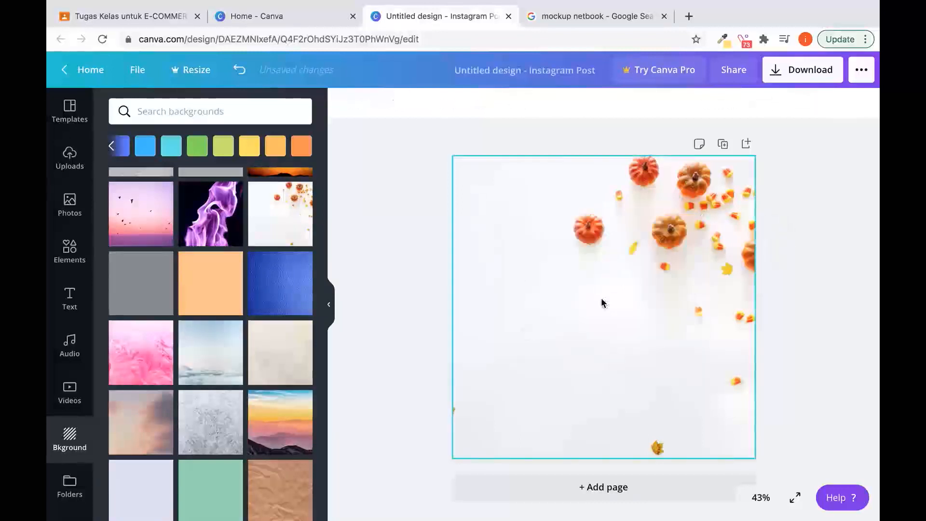
- Return to the Google image results for "mockup netbook" and filter them by the Transparent color option
click(562, 21)
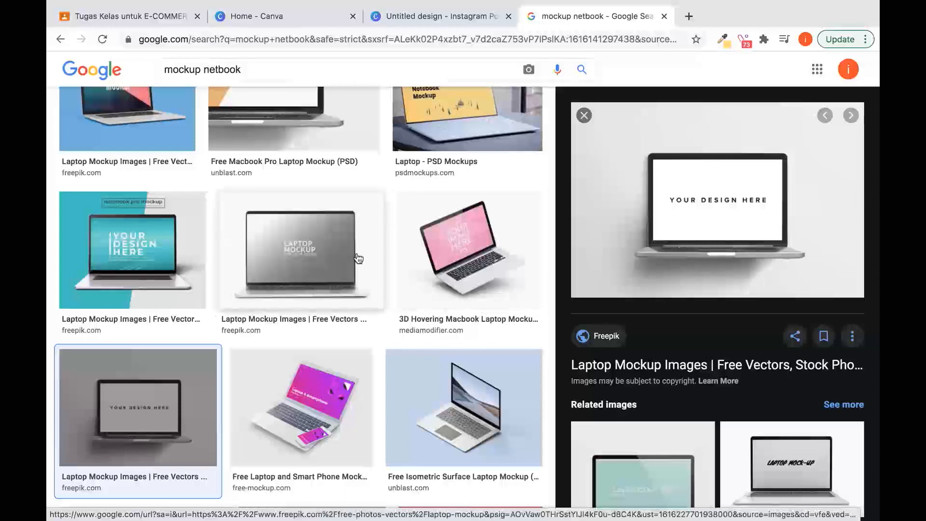
scroll(358, 259, up, 3)
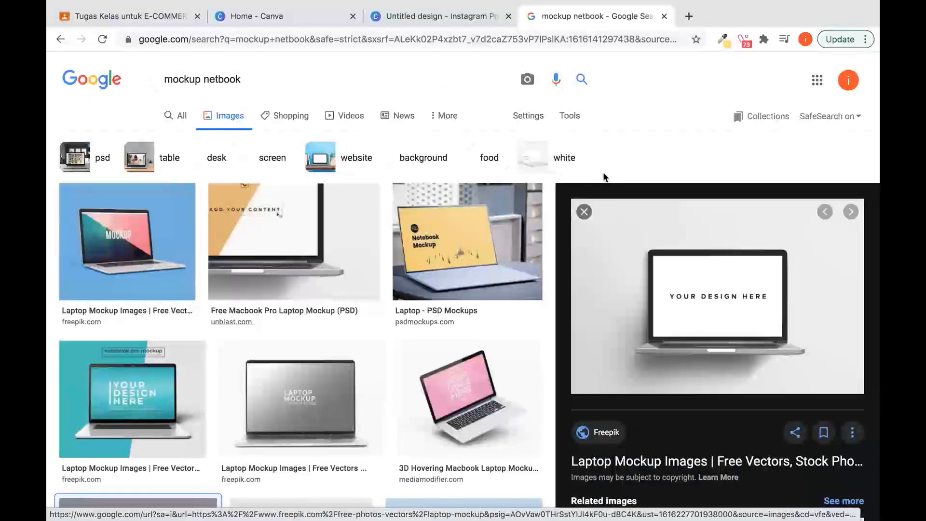
click(572, 119)
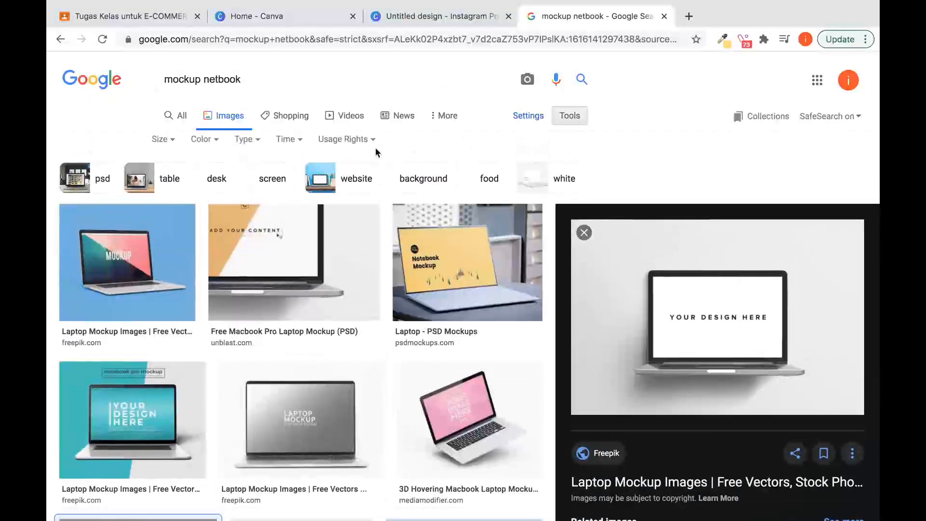
click(212, 146)
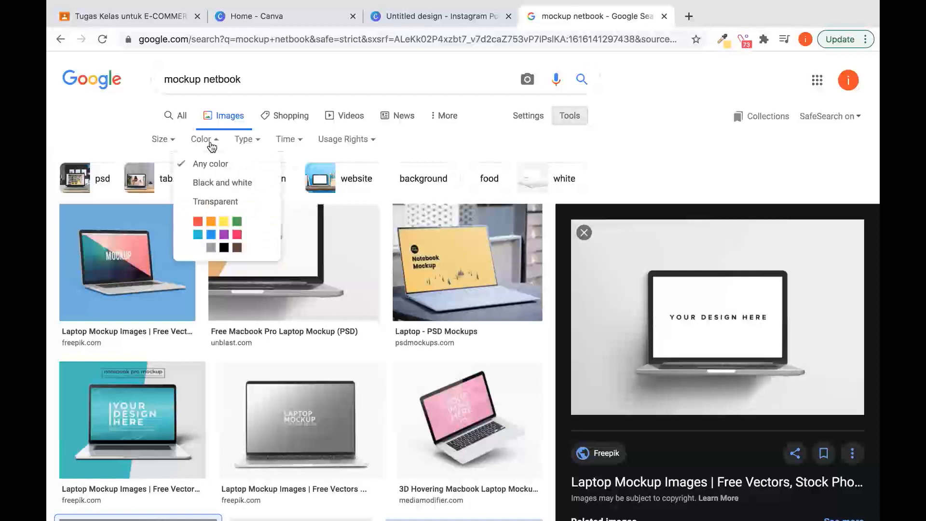
click(221, 203)
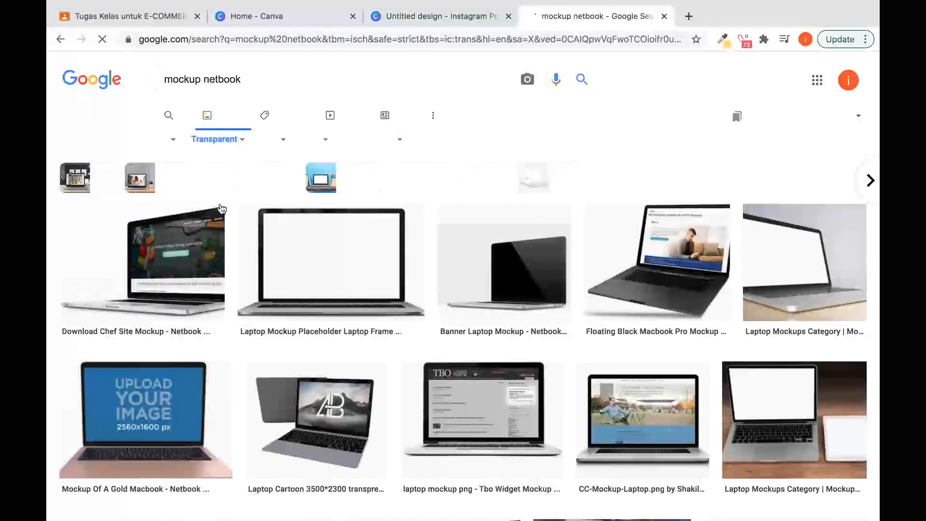
- Browse the transparent results and open the preview of the clipart-library.com "Laptop Mockup Placeholder Laptop Frame" image
scroll(378, 369, down, 4)
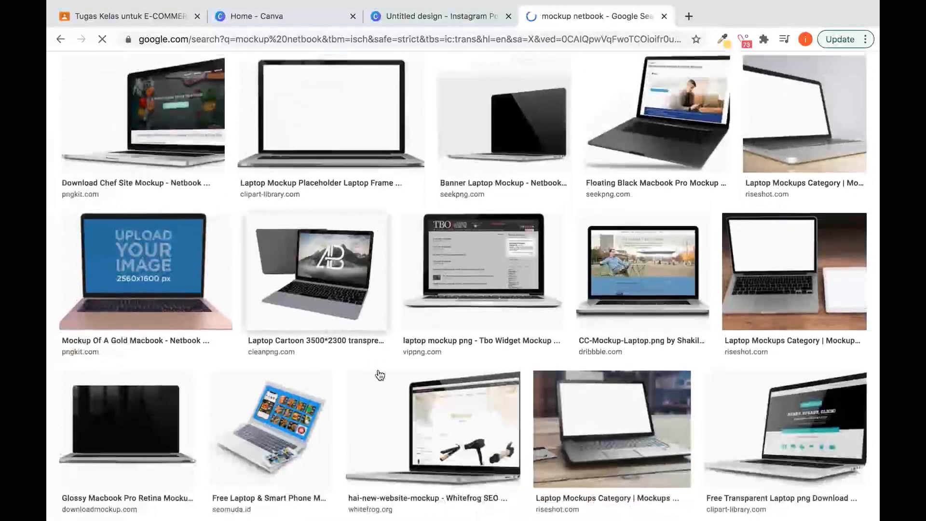
scroll(380, 375, down, 2)
scroll(379, 374, up, 4)
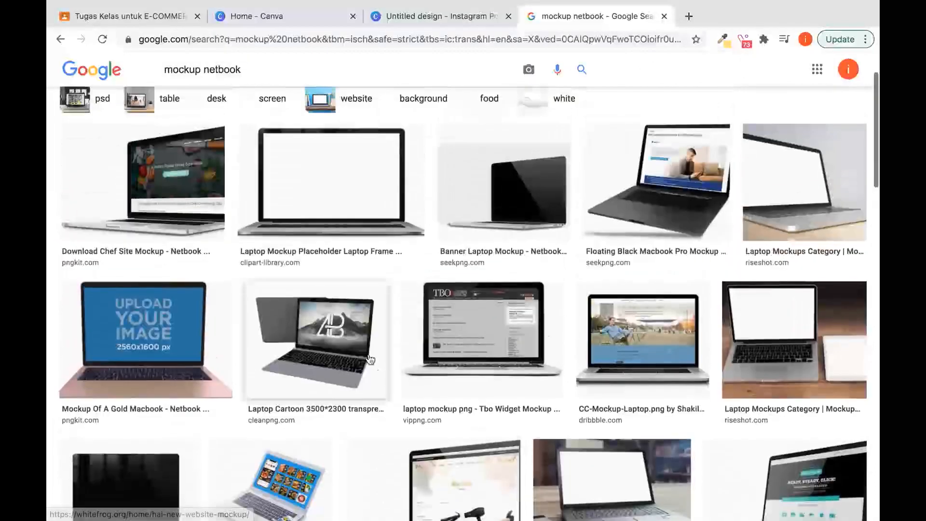
click(343, 188)
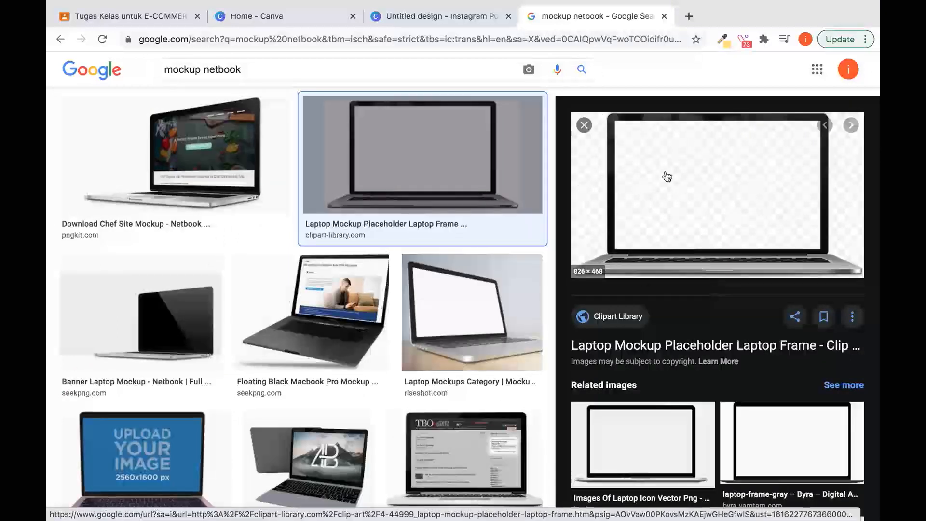
right_click(611, 166)
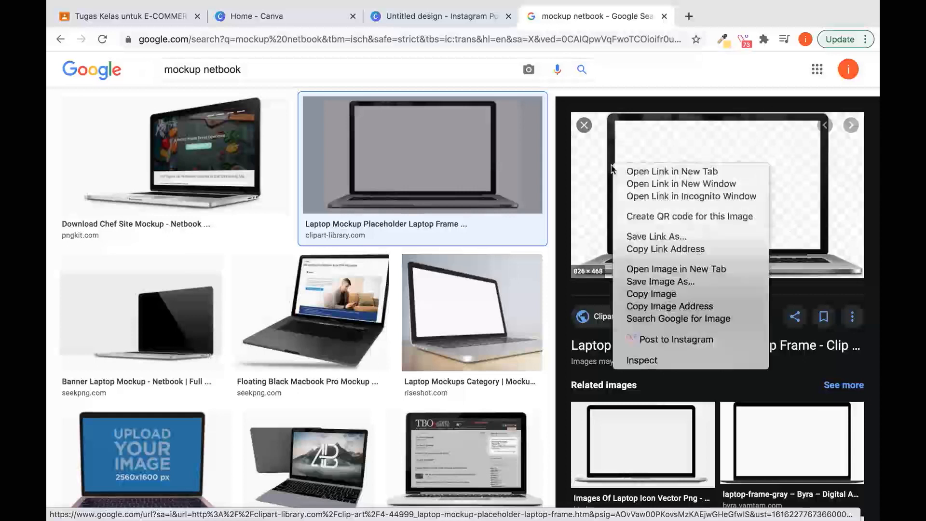
click(654, 284)
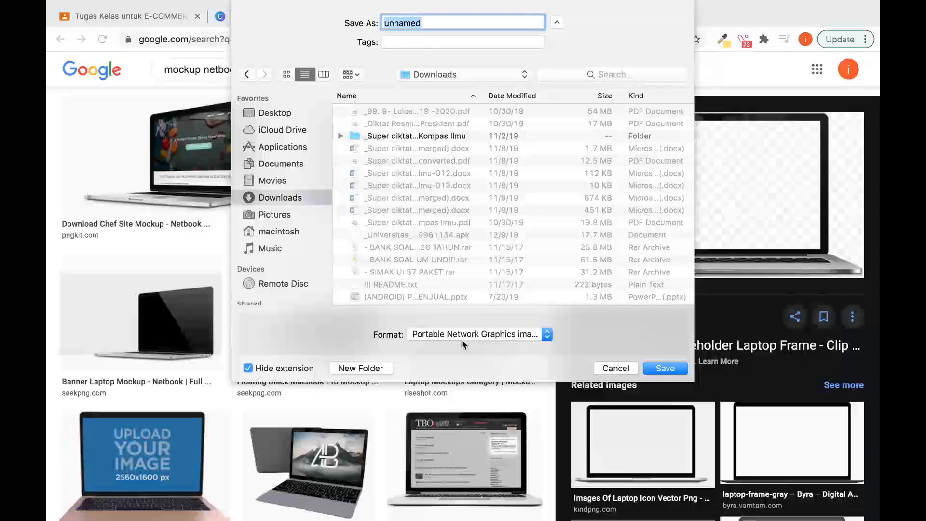
click(615, 367)
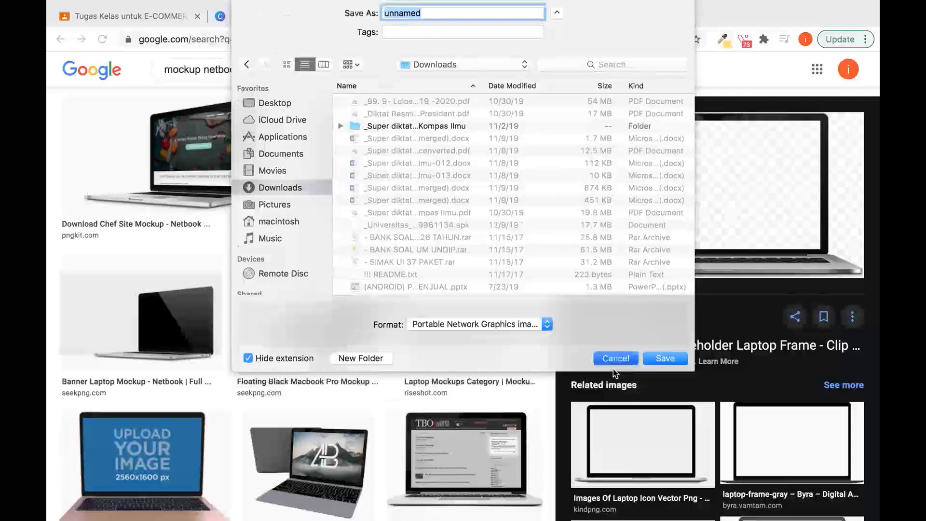
- Copy the previewed transparent laptop frame image and paste it onto the untitled Instagram post in Canva
right_click(663, 133)
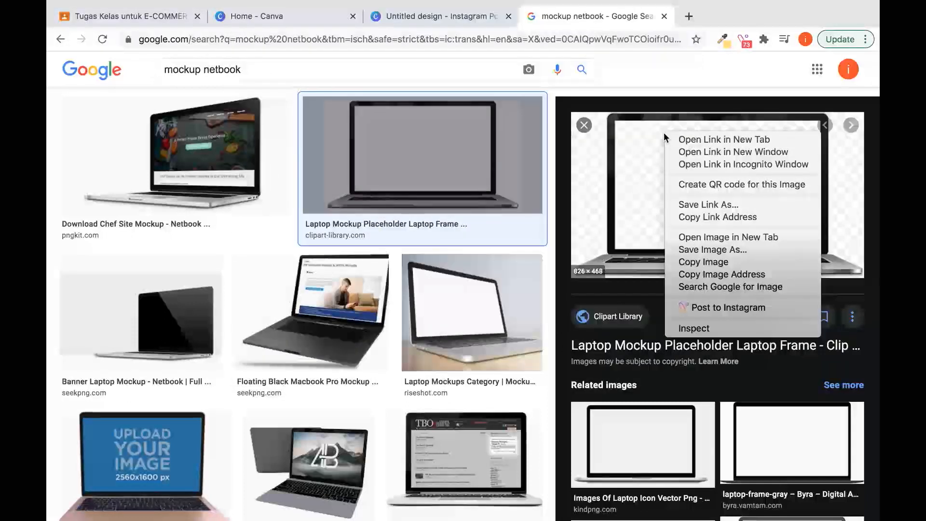
click(685, 267)
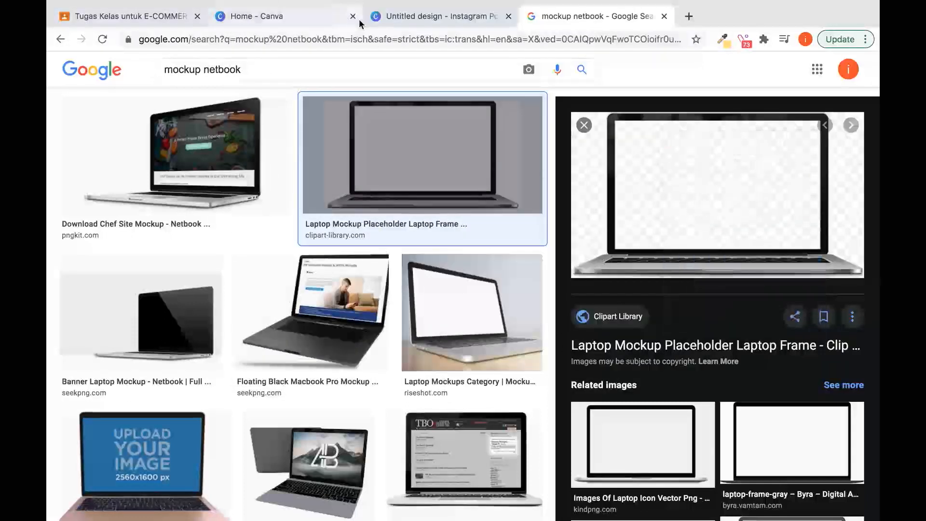
click(402, 17)
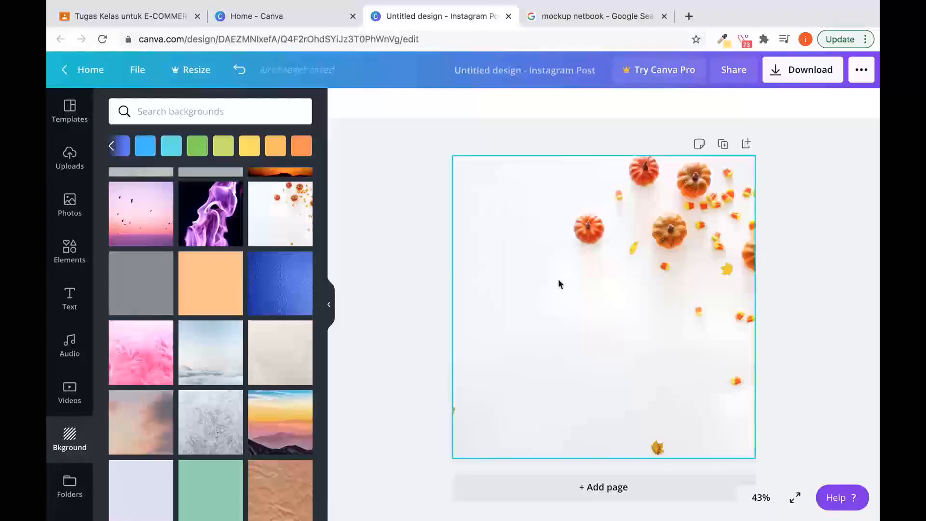
key(ctrl+v)
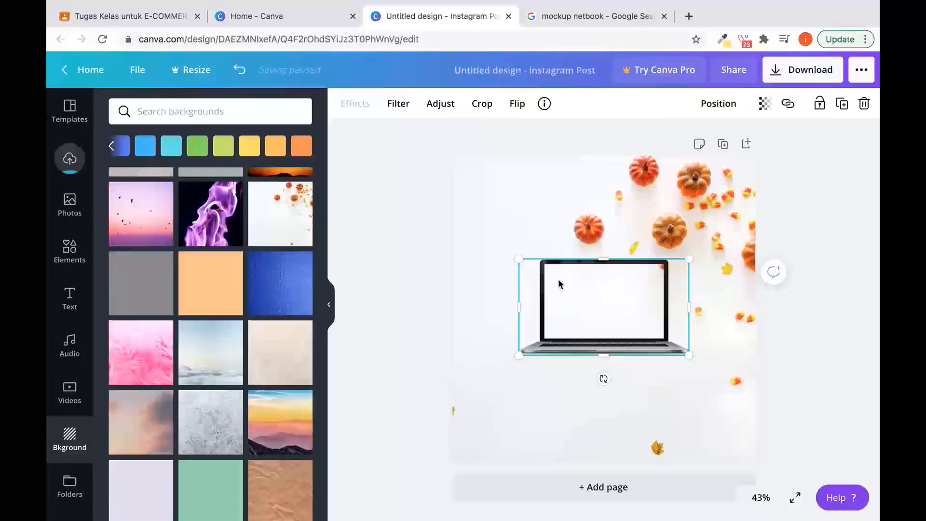
- Enlarge the laptop frame to nearly the page width, place it on the lower half below the pumpkins, and deselect it
drag(516, 357, 459, 390)
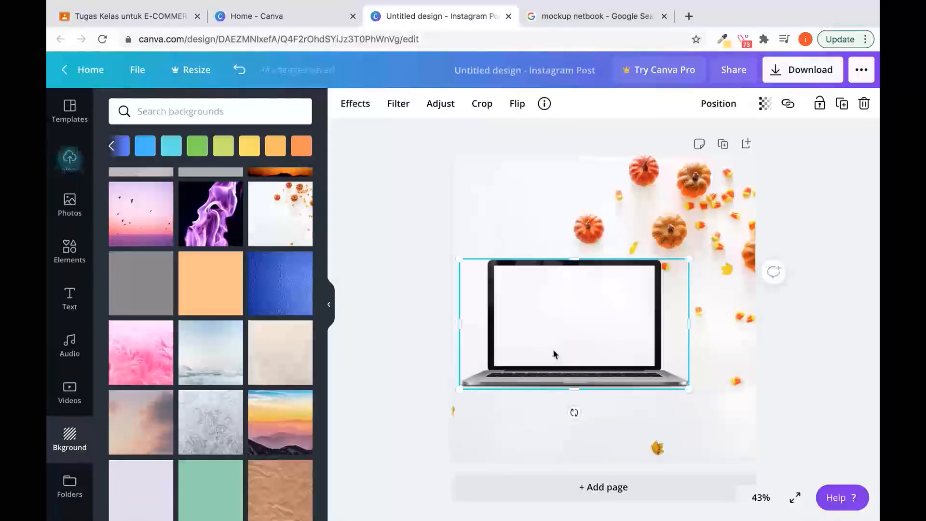
drag(552, 341, 555, 314)
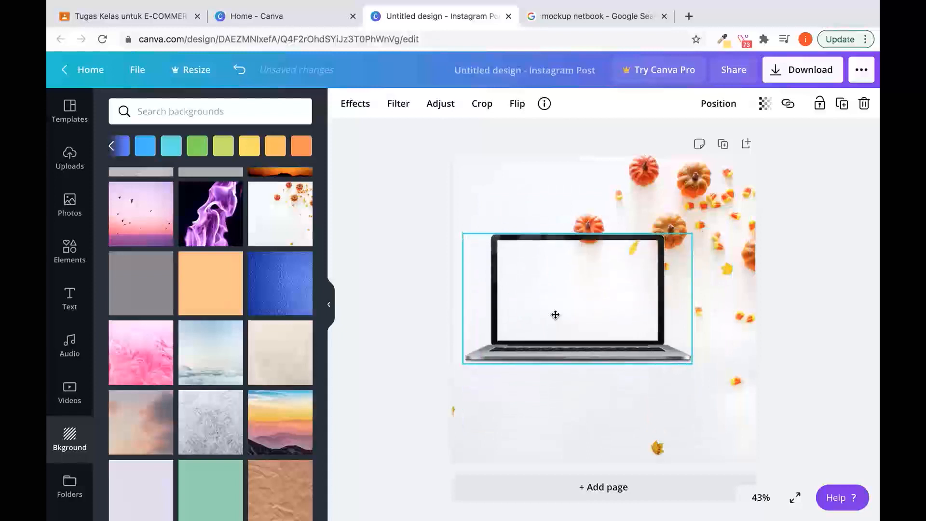
drag(692, 363, 742, 389)
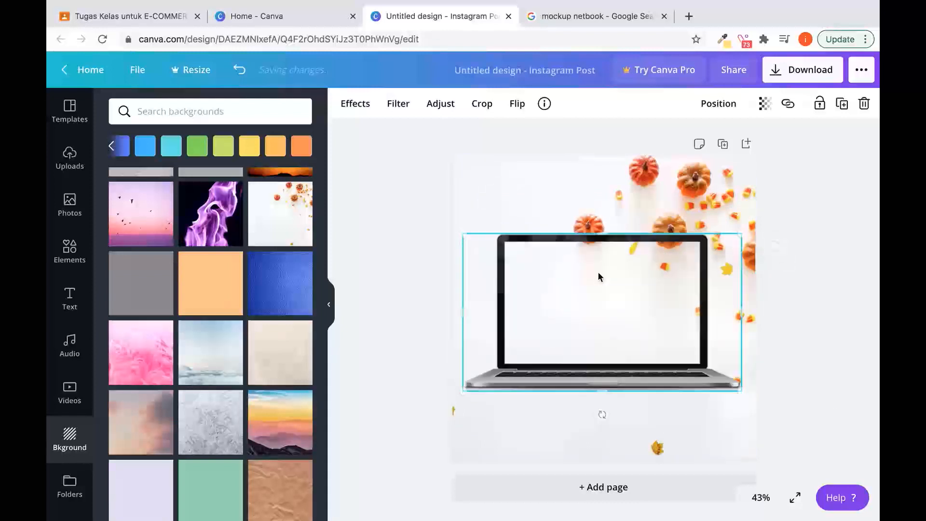
drag(599, 279, 607, 312)
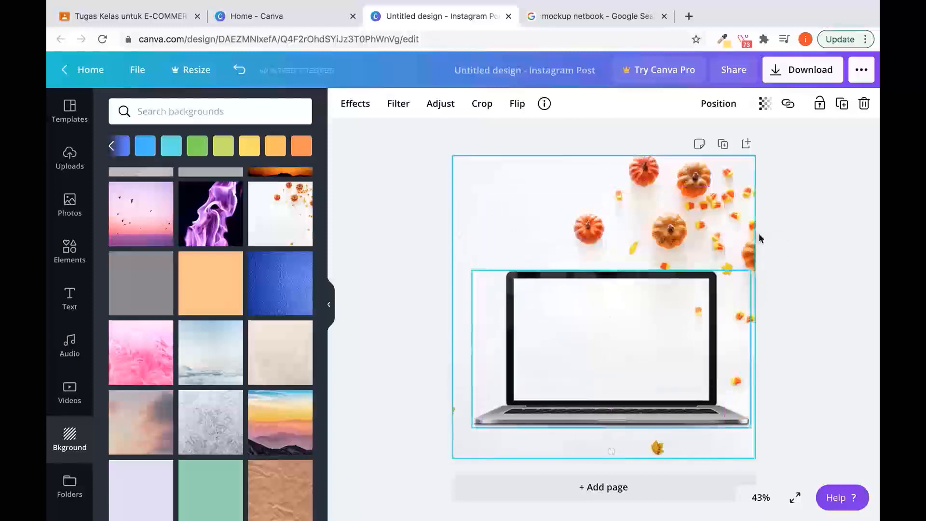
click(795, 230)
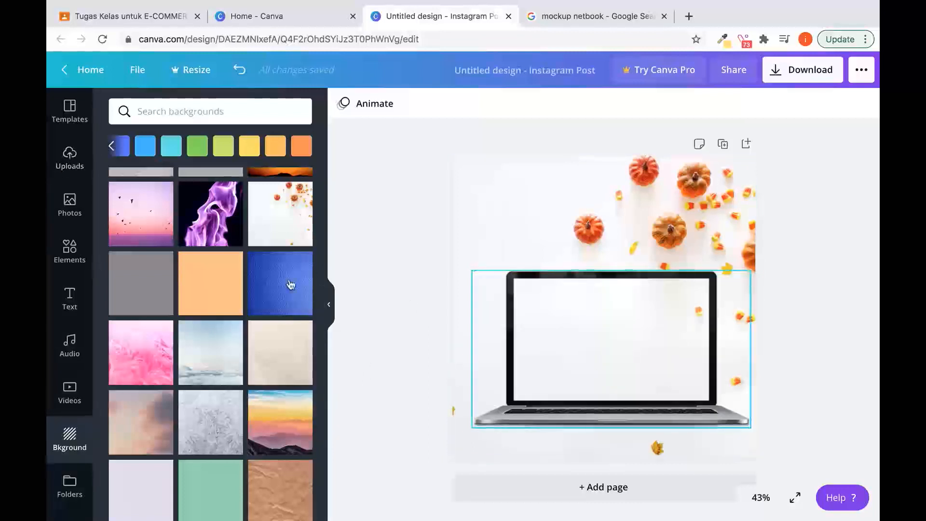
- Search the photo library for "shop"
click(70, 157)
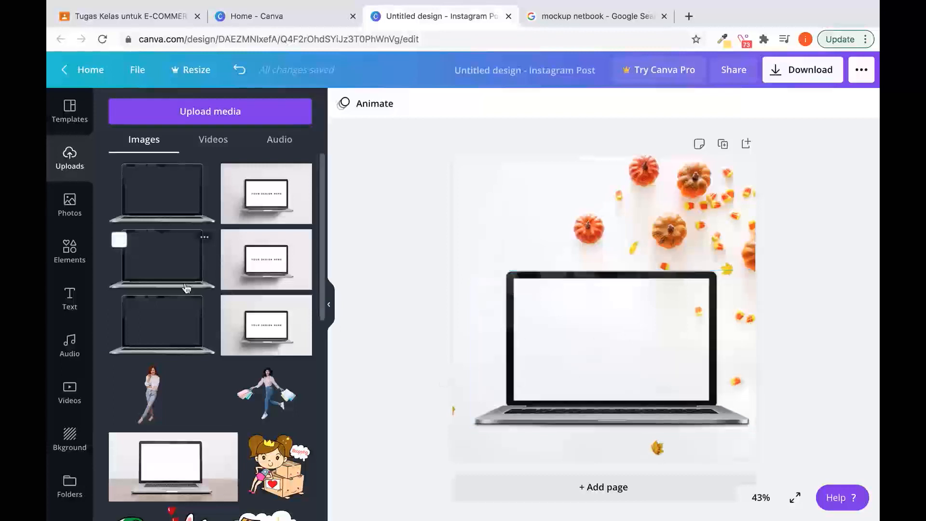
click(70, 200)
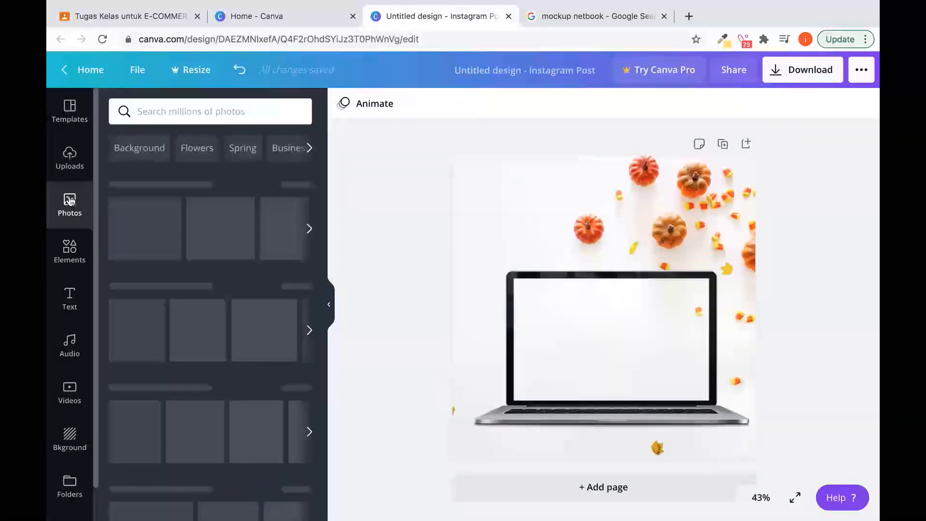
click(193, 109)
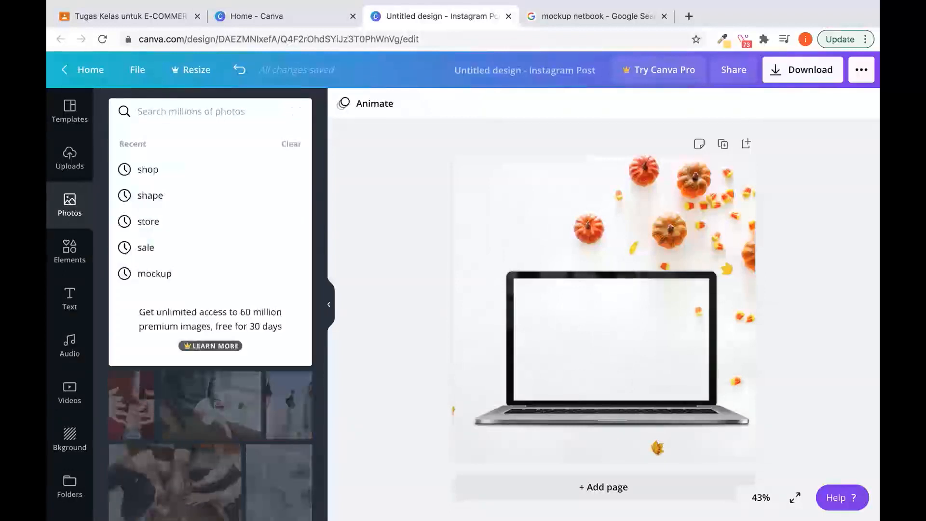
text(shop)
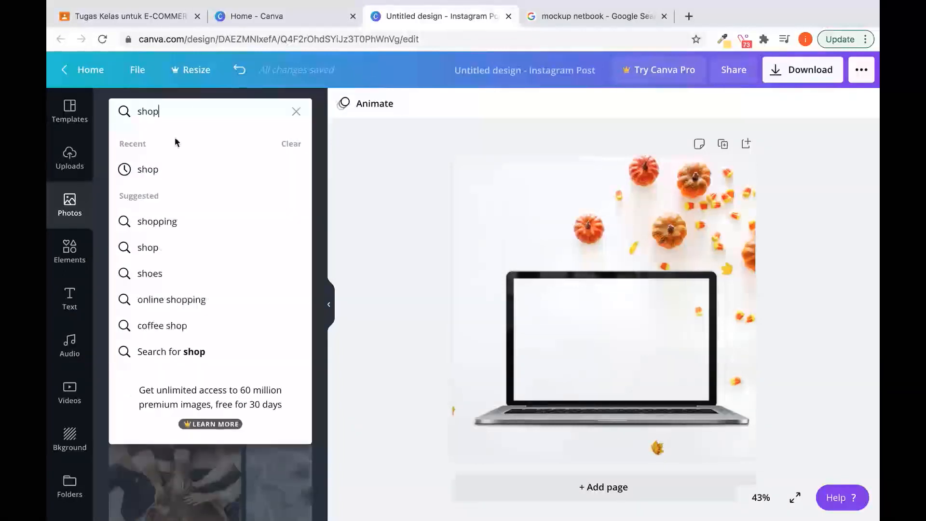
click(176, 169)
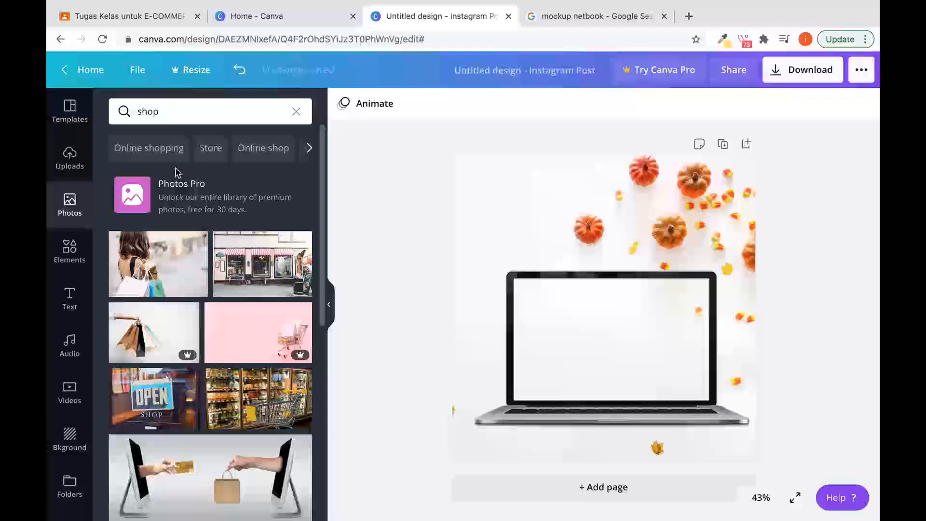
- Browse the shop photos and add the free storefront photo with red-and-white striped awnings to the page
scroll(182, 354, down, 5)
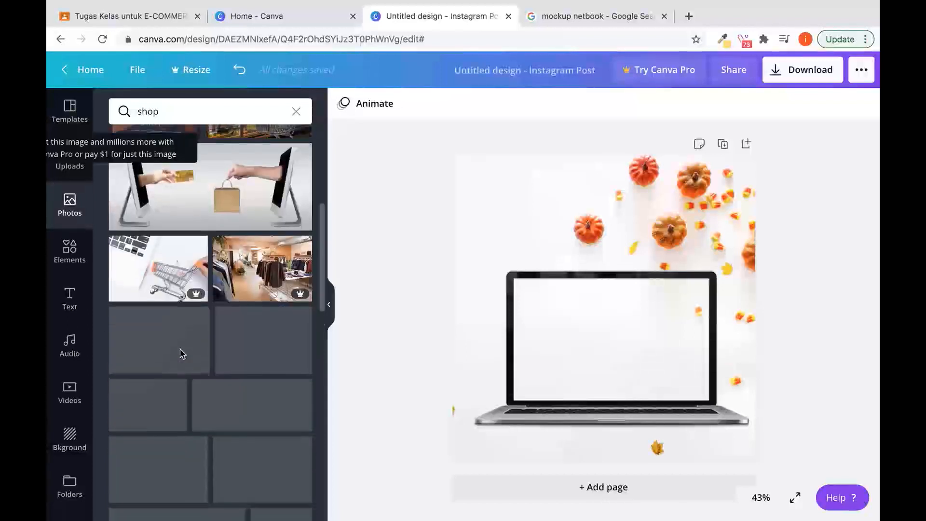
scroll(182, 353, down, 5)
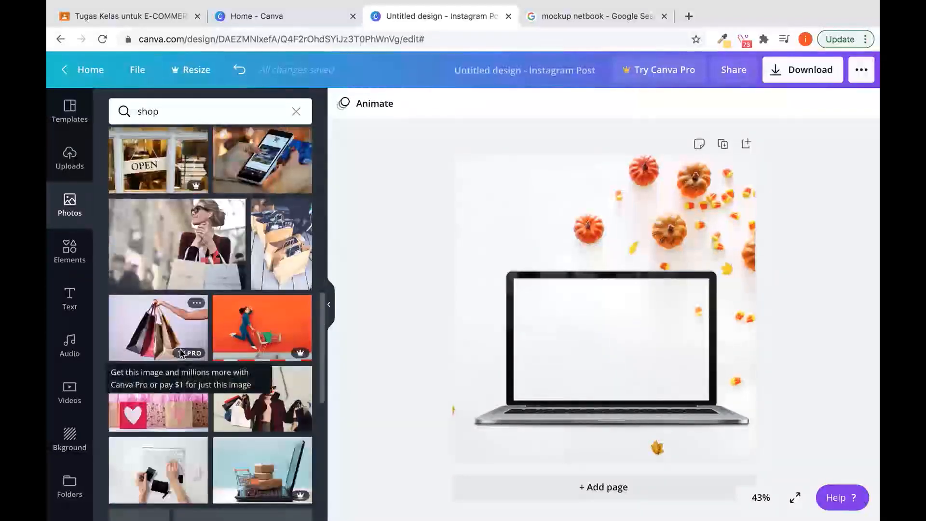
scroll(182, 353, down, 6)
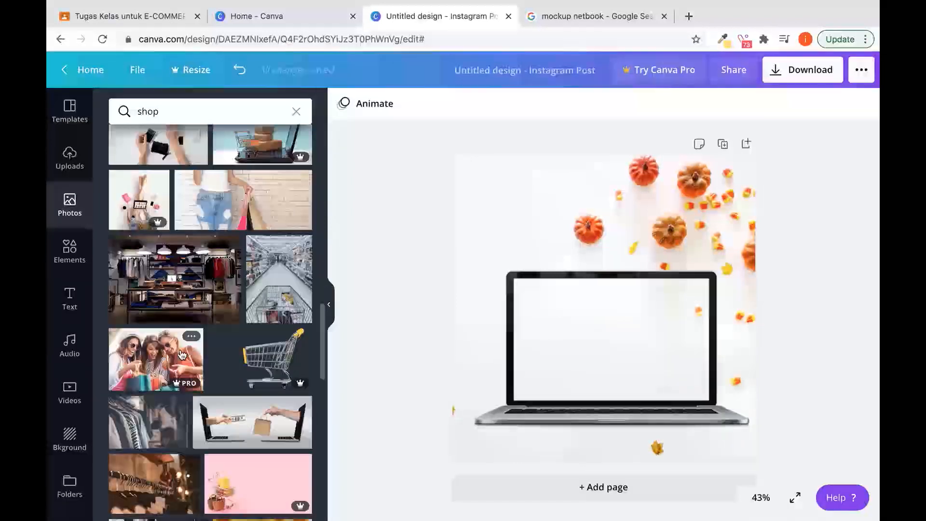
scroll(182, 354, down, 5)
scroll(182, 354, up, 20)
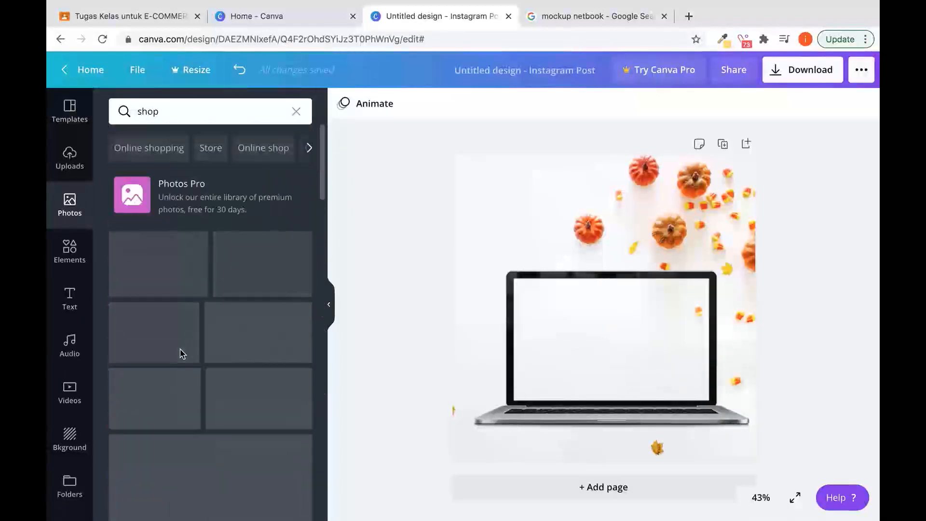
click(267, 260)
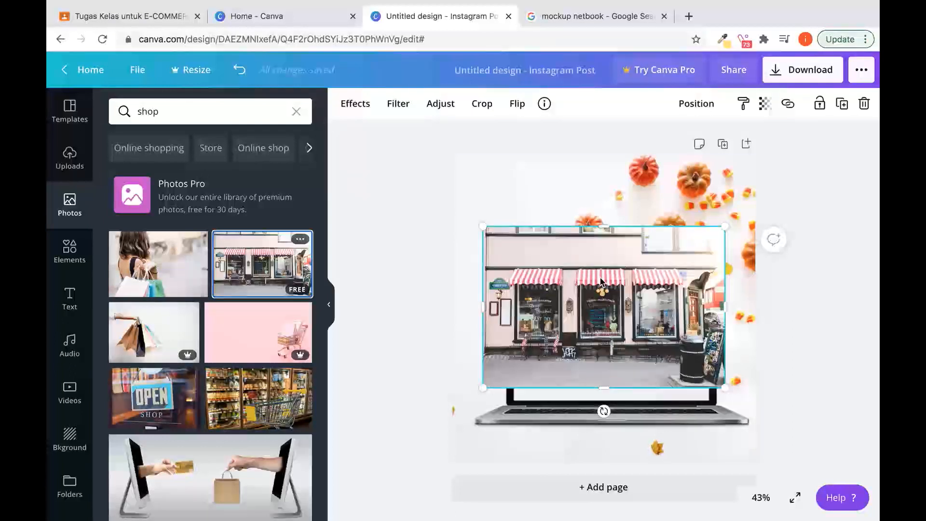
- Move the storefront photo so its lower-left corner meets the lower-left corner of the laptop screen
scroll(610, 331, up, 5)
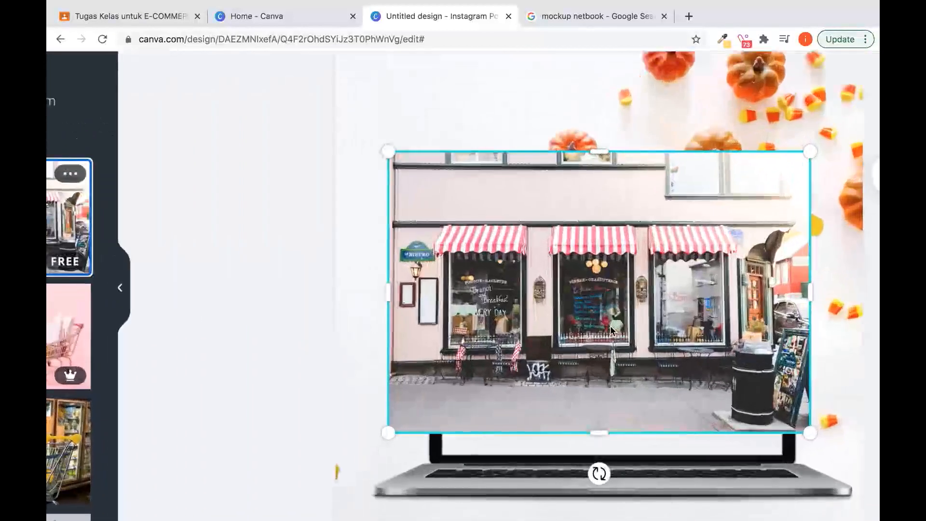
scroll(611, 331, down, 2)
scroll(609, 326, right, 3)
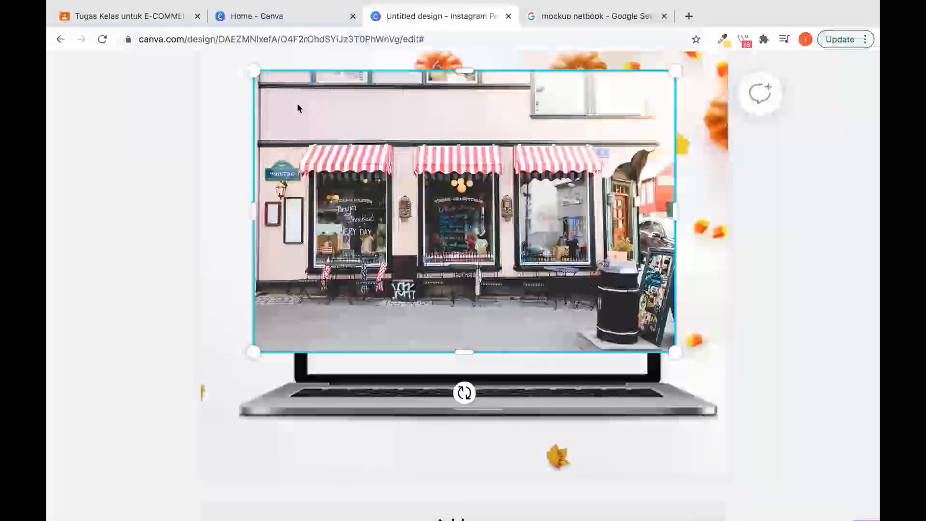
drag(312, 115, 346, 128)
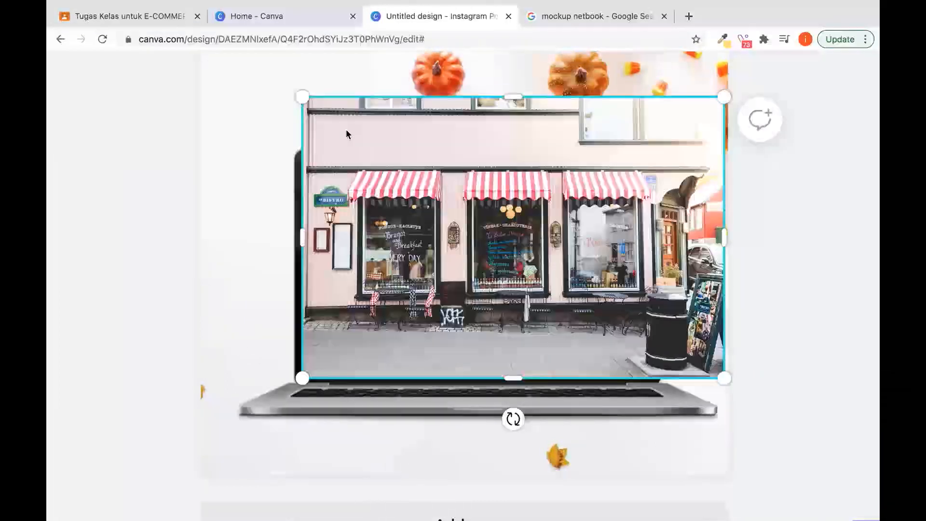
key(Up)
key(Up)
key(Up)
key(Up)
key(Up)
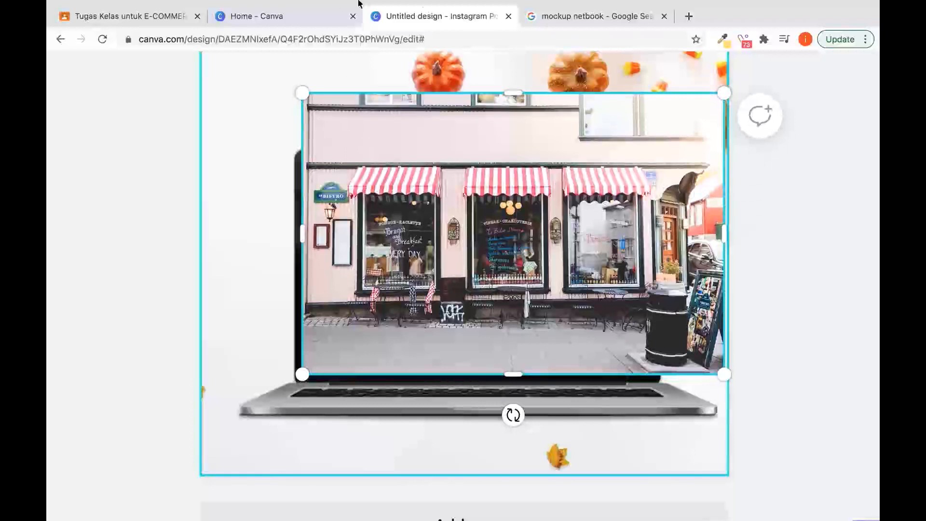
- Scale the storefront photo down to about 716 × 478, crop its upper edge to fit the laptop screen, and deselect it
drag(724, 93, 668, 162)
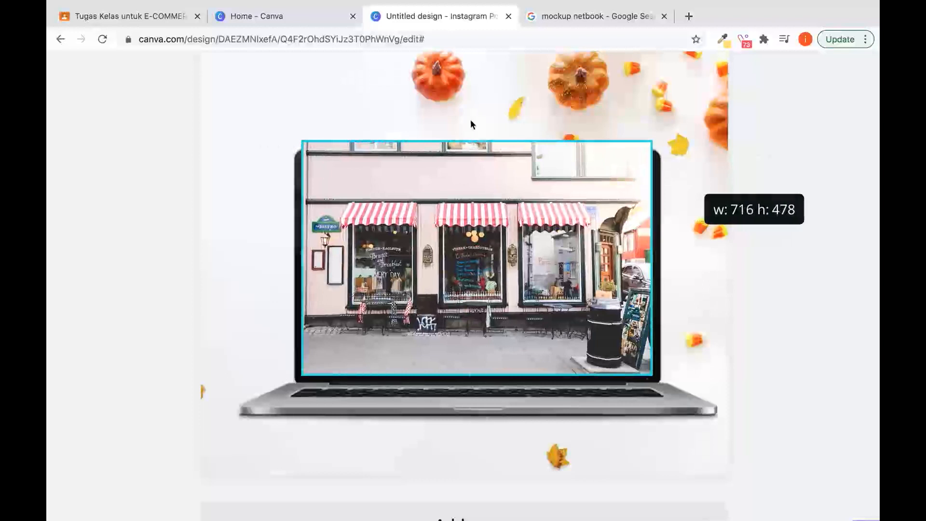
mouse_move(475, 145)
mouse_down()
mouse_move(477, 171)
mouse_move(477, 154)
mouse_up()
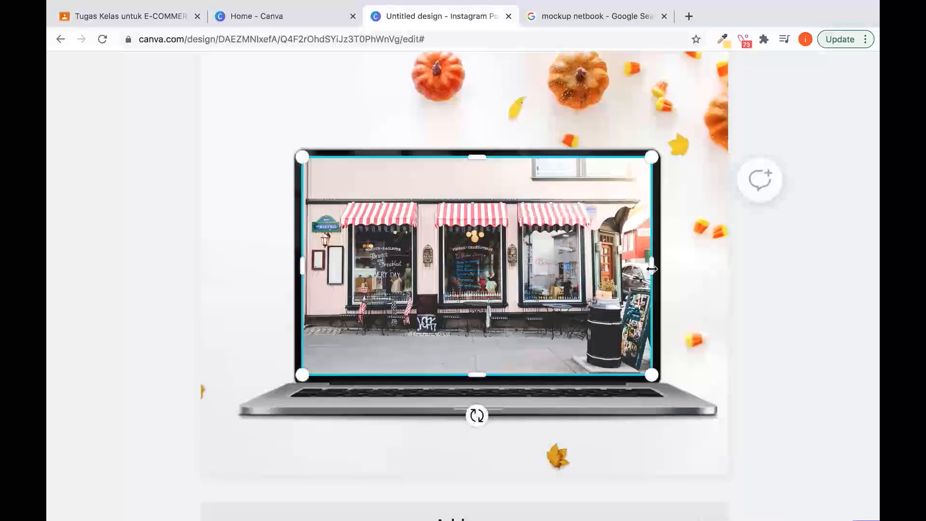
click(814, 255)
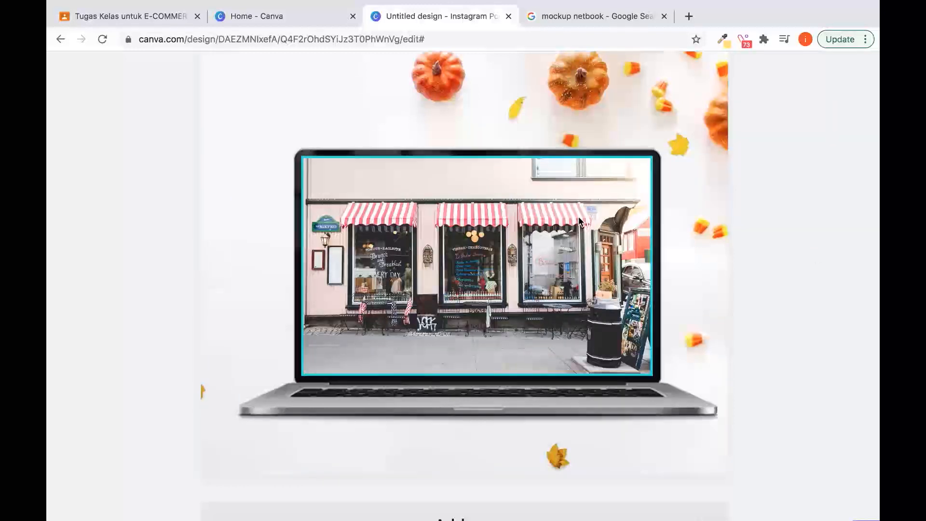
- Send the storefront photo backward so it sits behind the laptop frame, and deselect it
scroll(579, 219, down, 3)
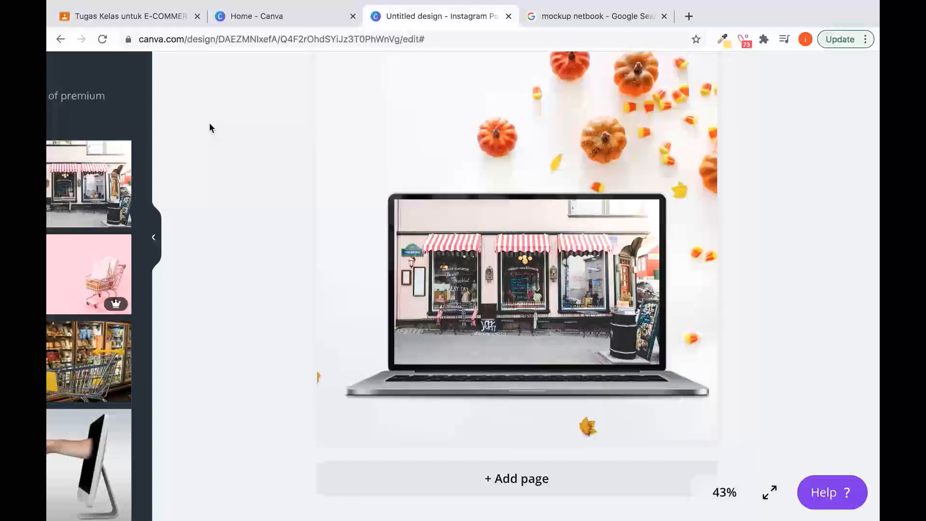
scroll(209, 128, up, 2)
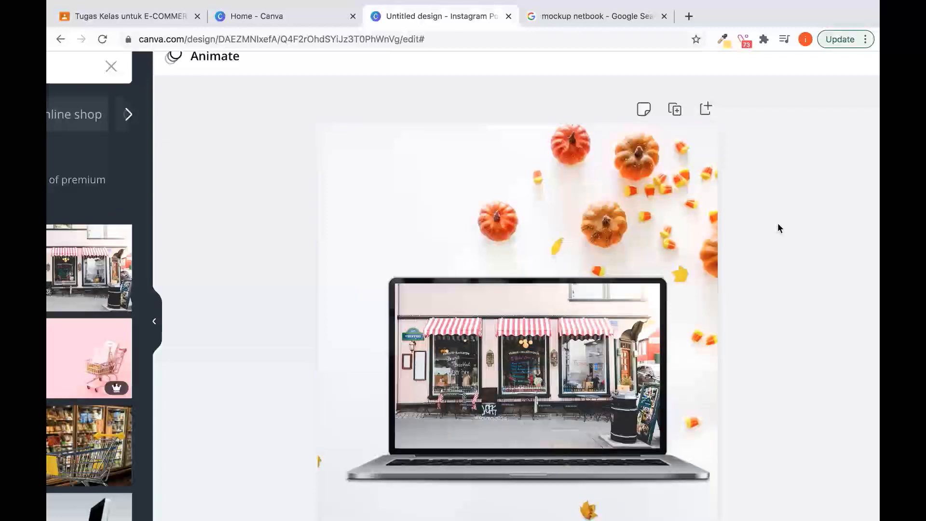
click(603, 347)
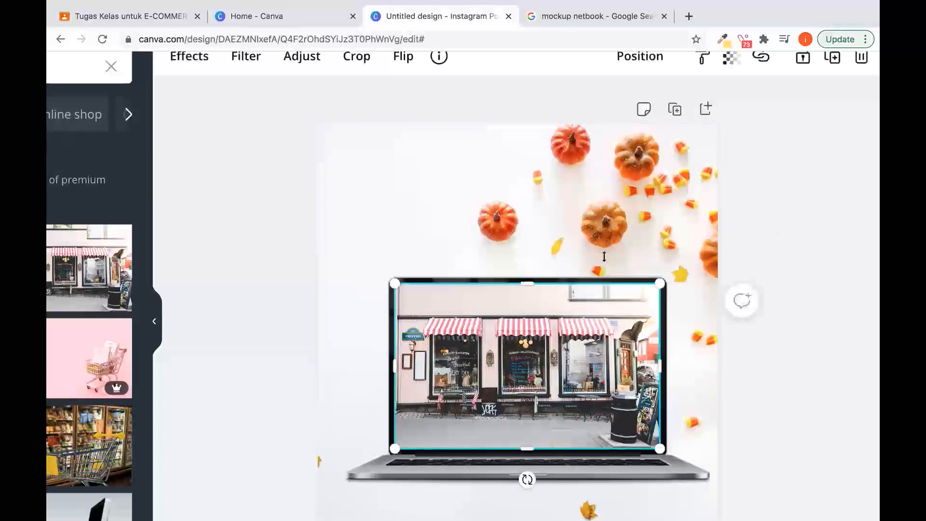
click(642, 62)
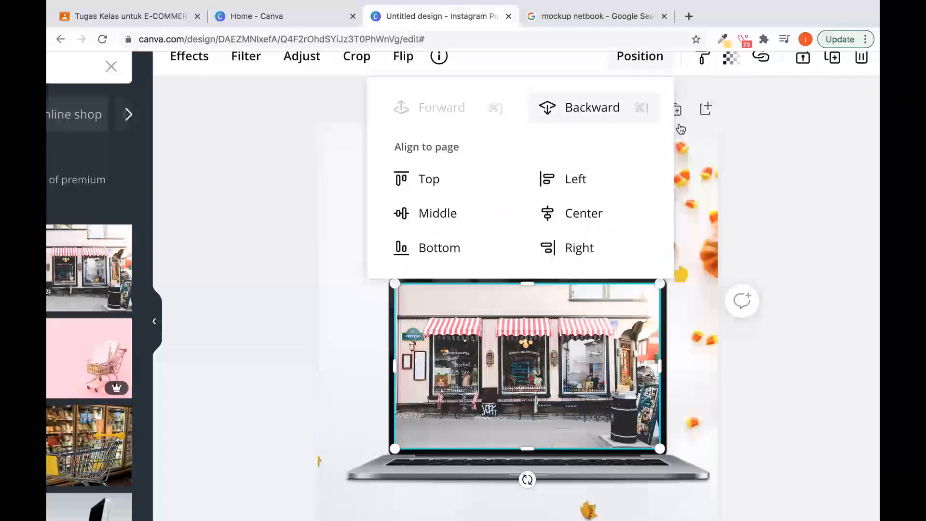
click(585, 110)
right_click(597, 313)
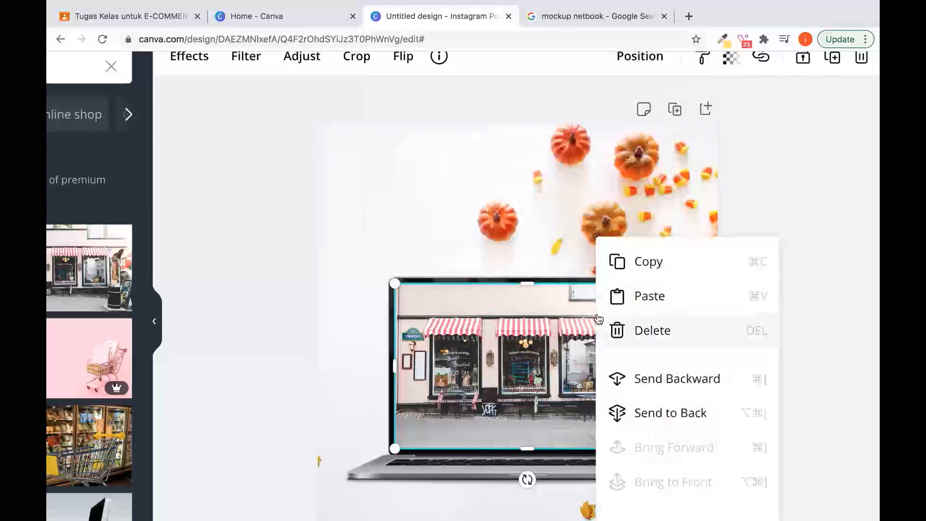
click(839, 151)
click(536, 346)
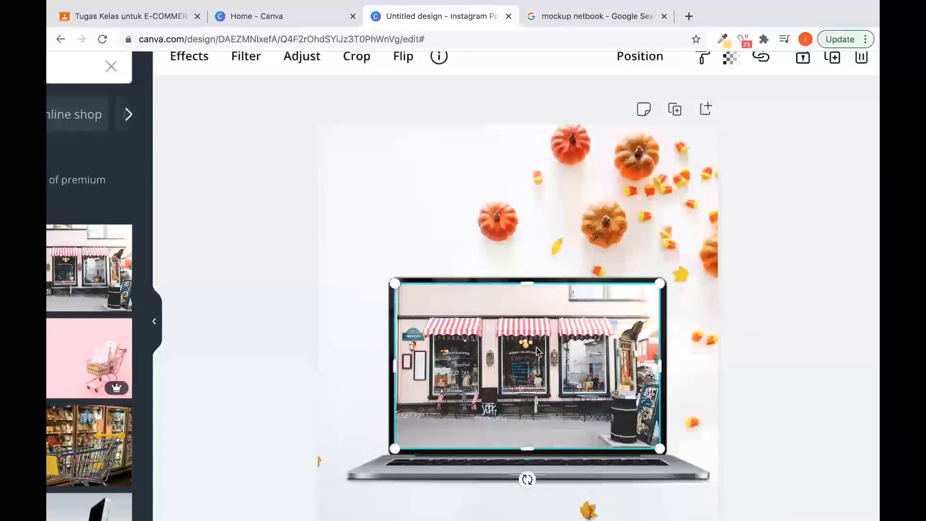
click(643, 59)
click(589, 115)
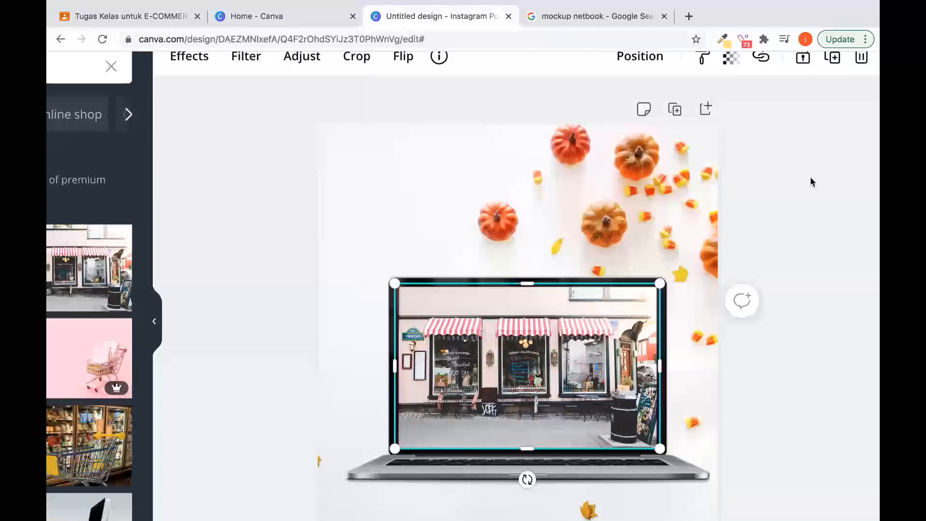
click(785, 178)
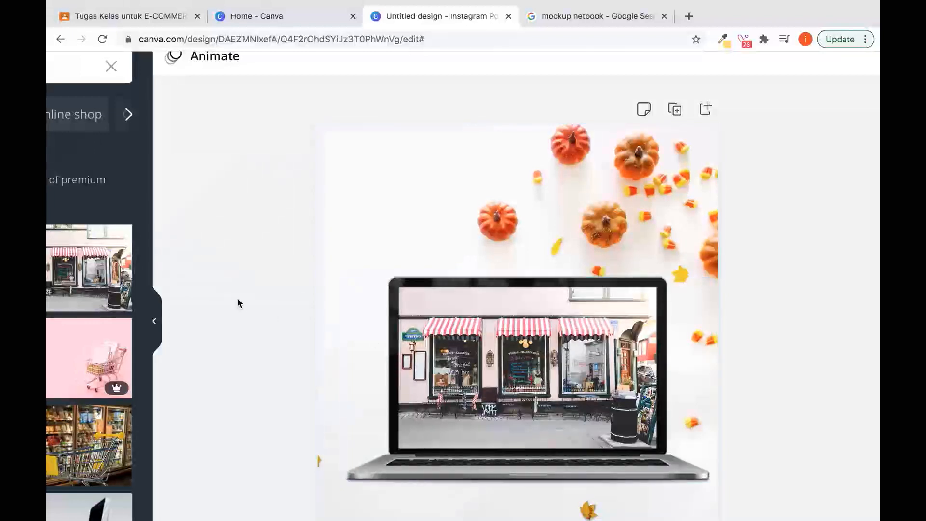
- Search the elements library for "shape"
scroll(236, 298, down, 5)
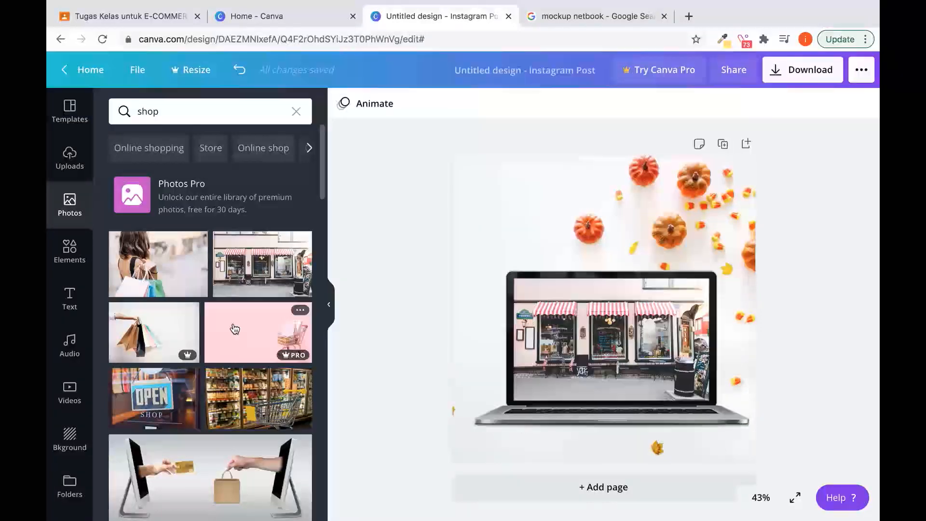
scroll(166, 413, down, 10)
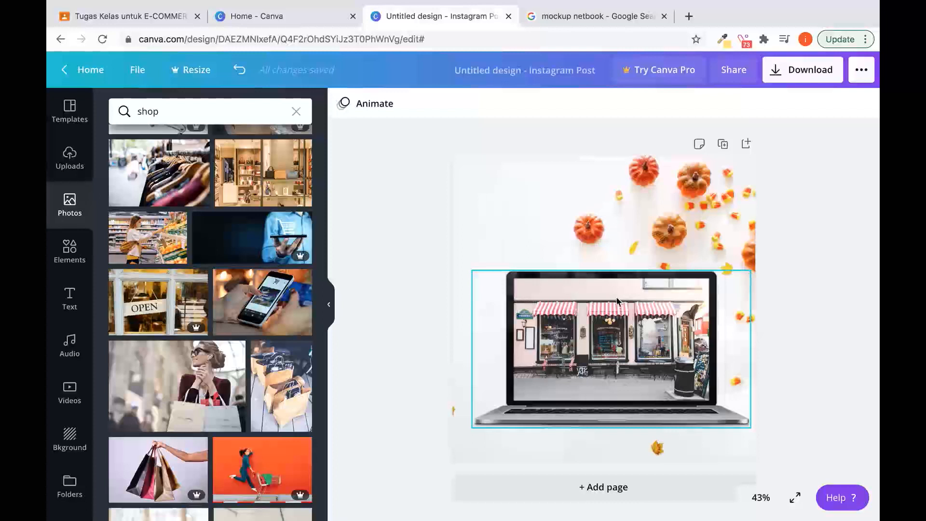
click(70, 251)
click(166, 111)
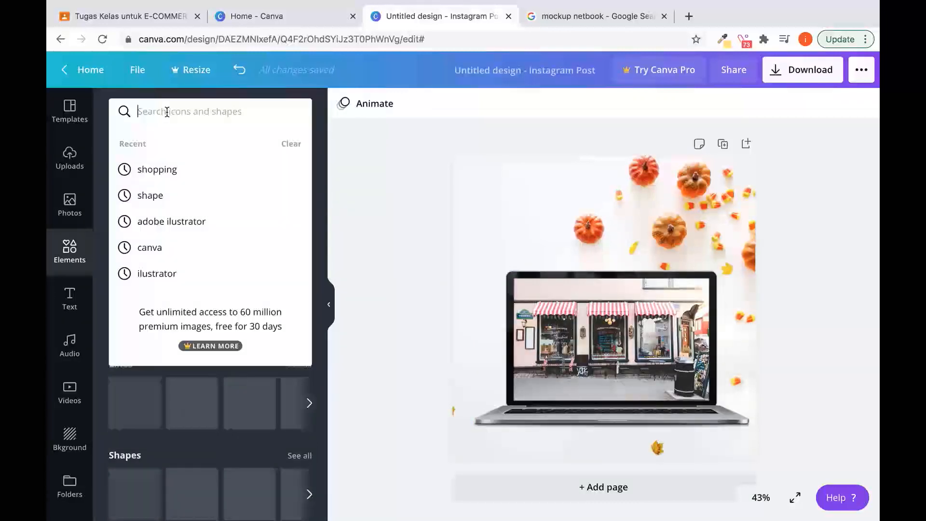
click(169, 196)
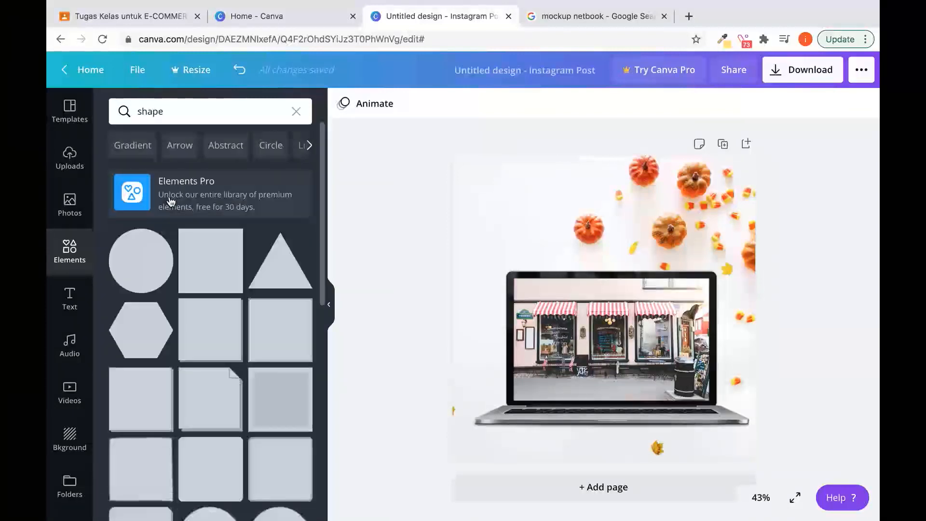
- Add a plain square shape to the page and move it to the lower-left corner of the laptop screen
scroll(193, 399, down, 4)
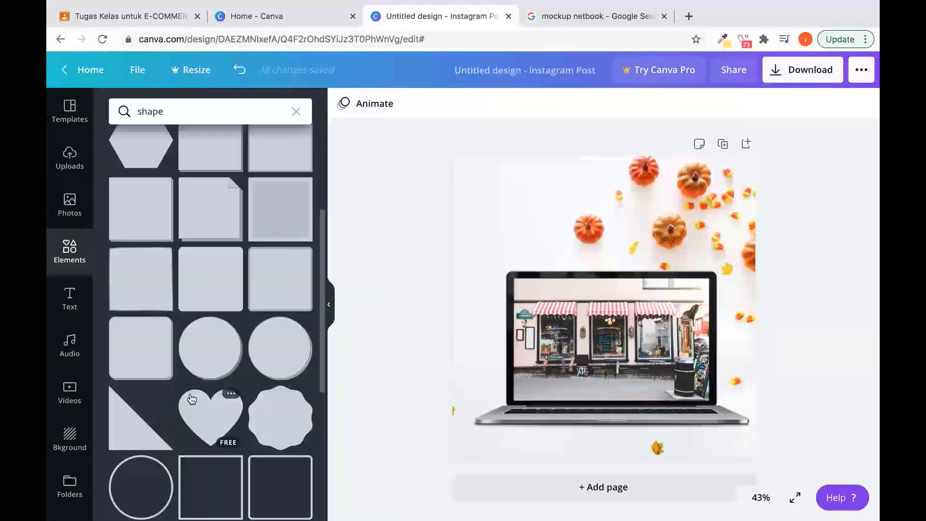
scroll(193, 398, down, 10)
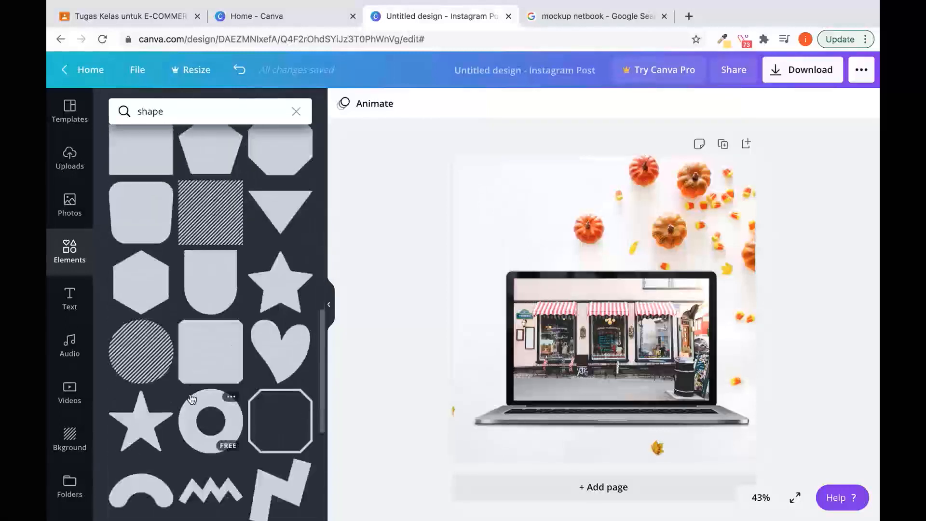
scroll(191, 399, up, 15)
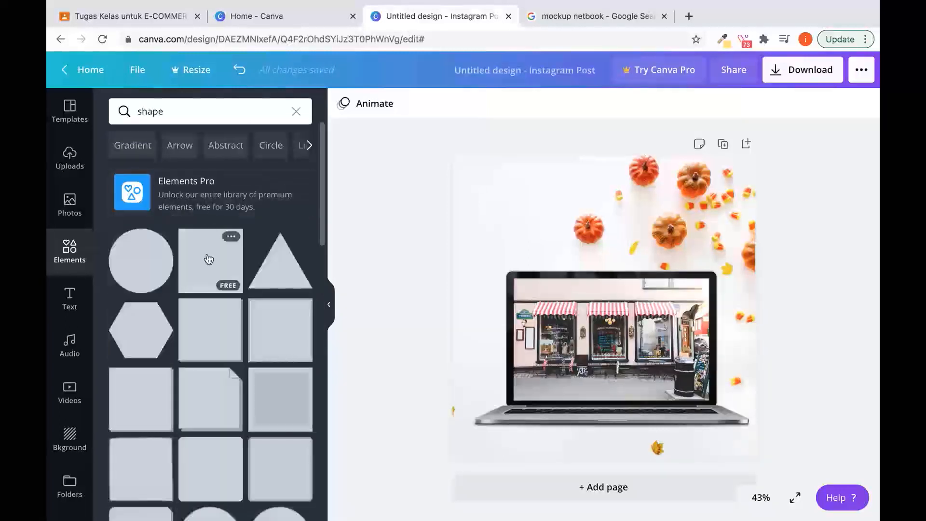
click(208, 262)
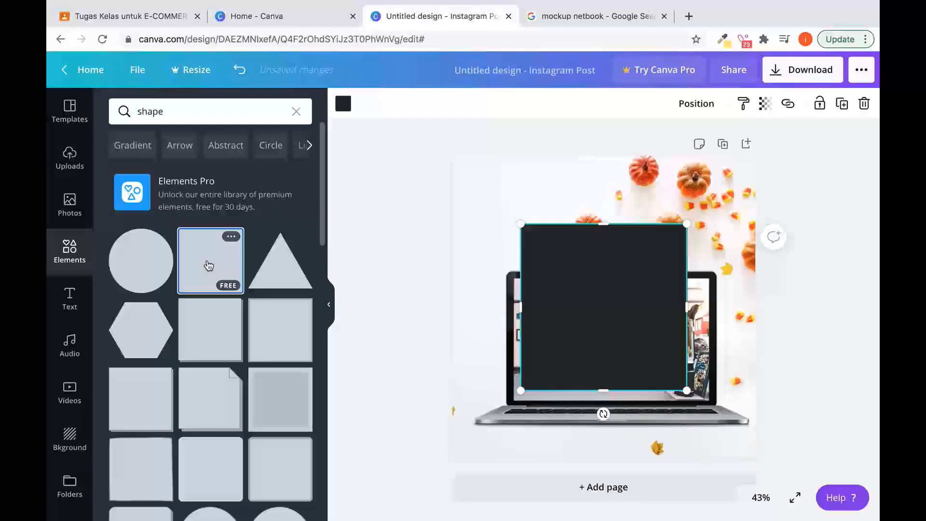
mouse_move(569, 291)
mouse_down()
mouse_move(558, 290)
mouse_move(559, 299)
mouse_up()
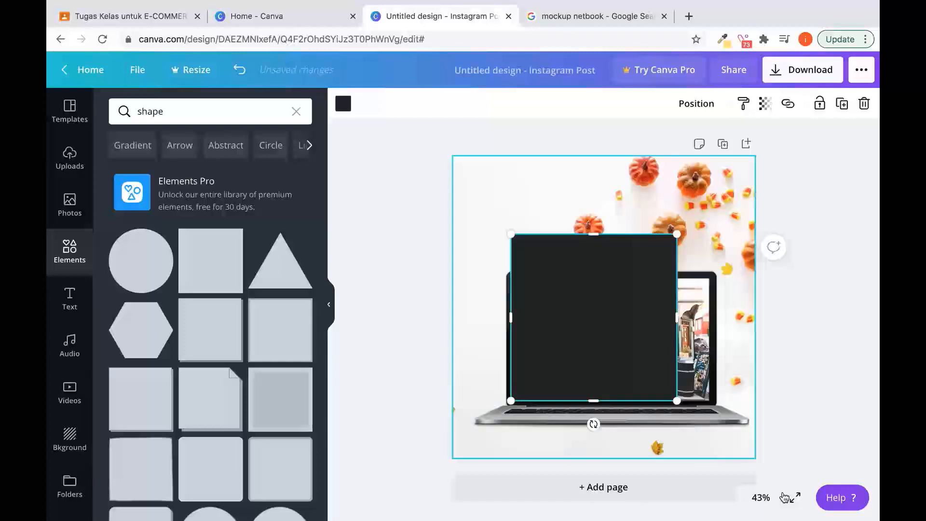
- Resize the dark square into a rectangle that covers the whole laptop screen
click(770, 503)
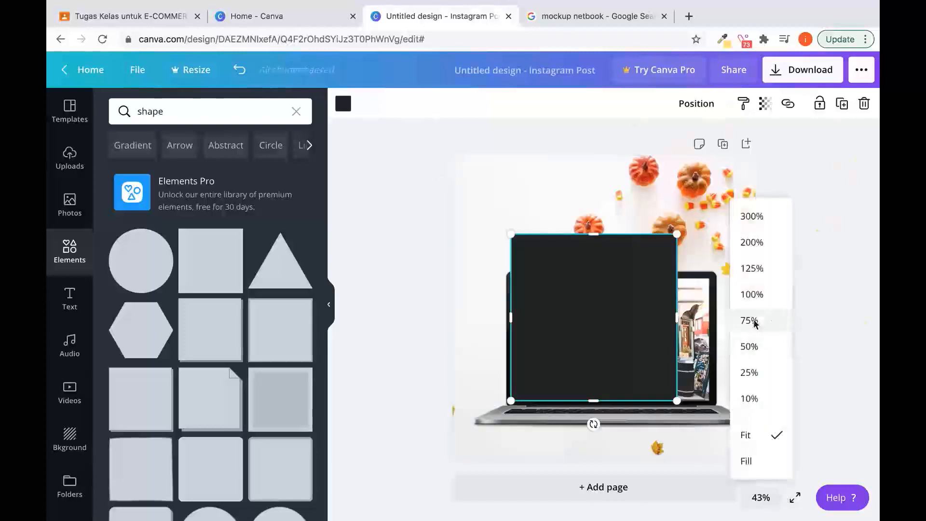
click(755, 322)
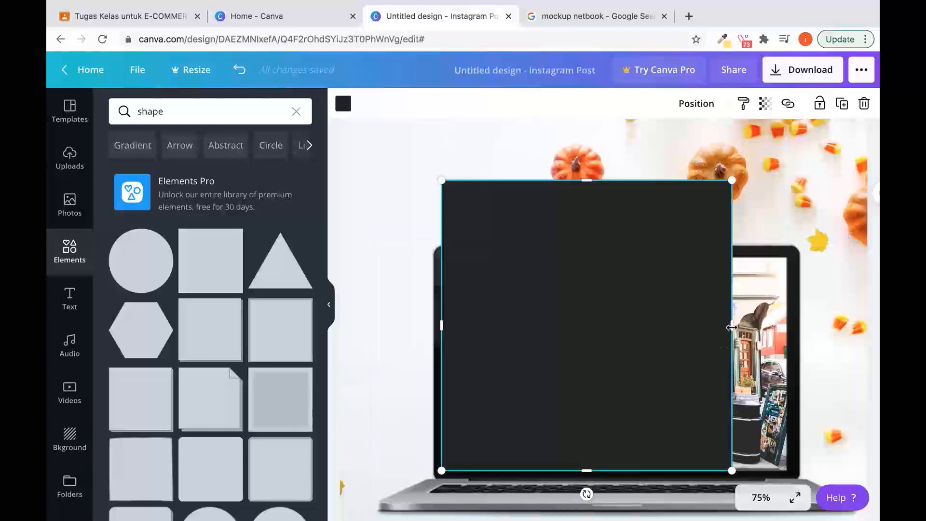
drag(732, 470, 842, 478)
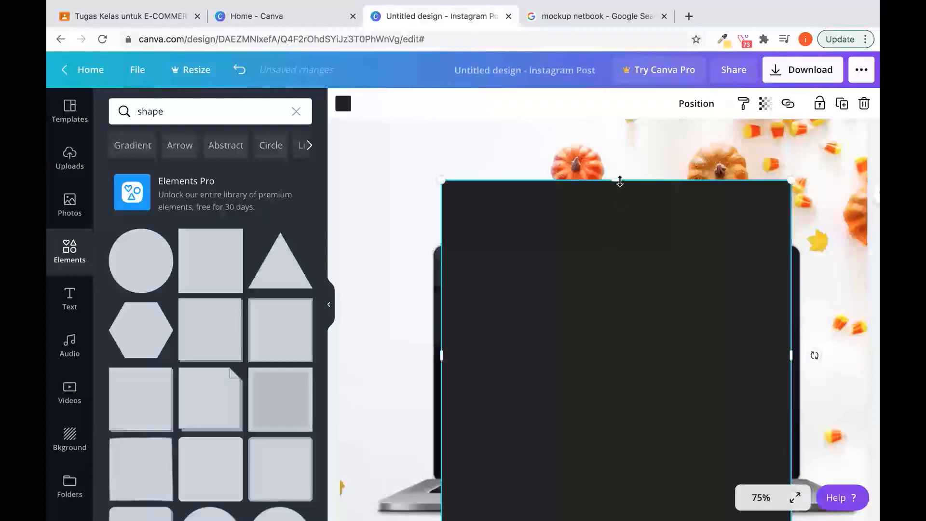
drag(616, 180, 618, 256)
scroll(578, 188, down, 3)
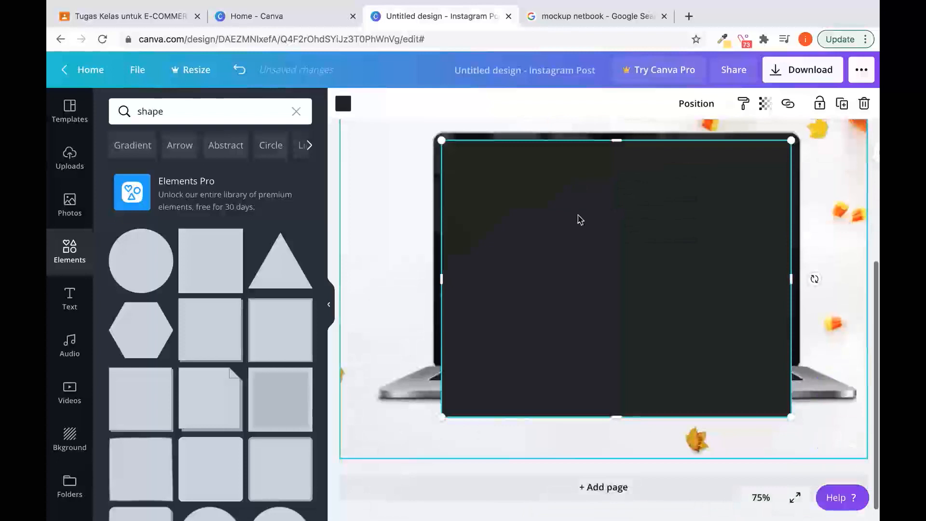
drag(620, 416, 615, 362)
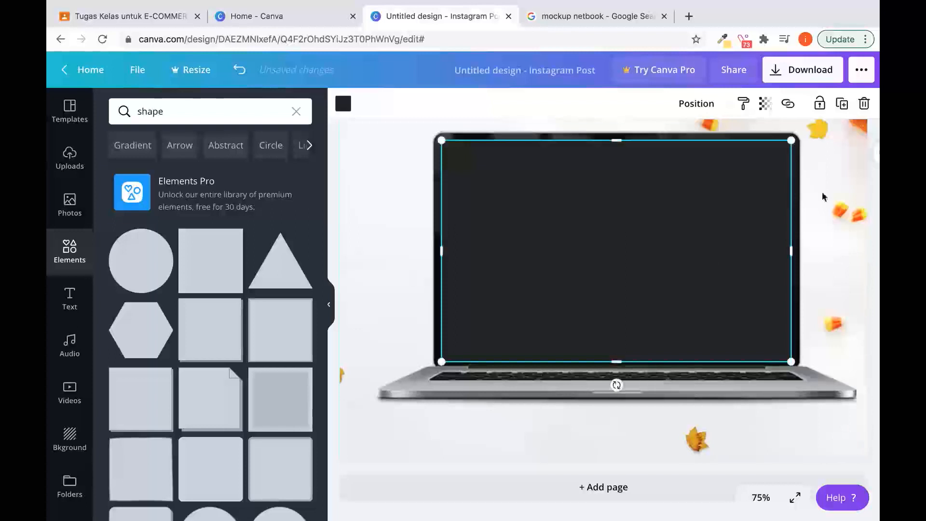
- Set the dark rectangle's transparency to 60 so the storefront photo shows through
scroll(382, 198, up, 3)
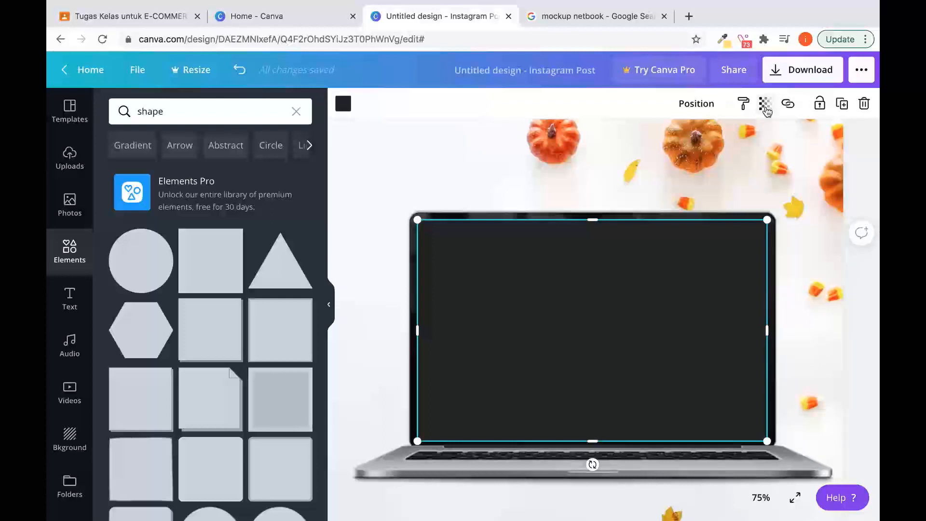
click(765, 109)
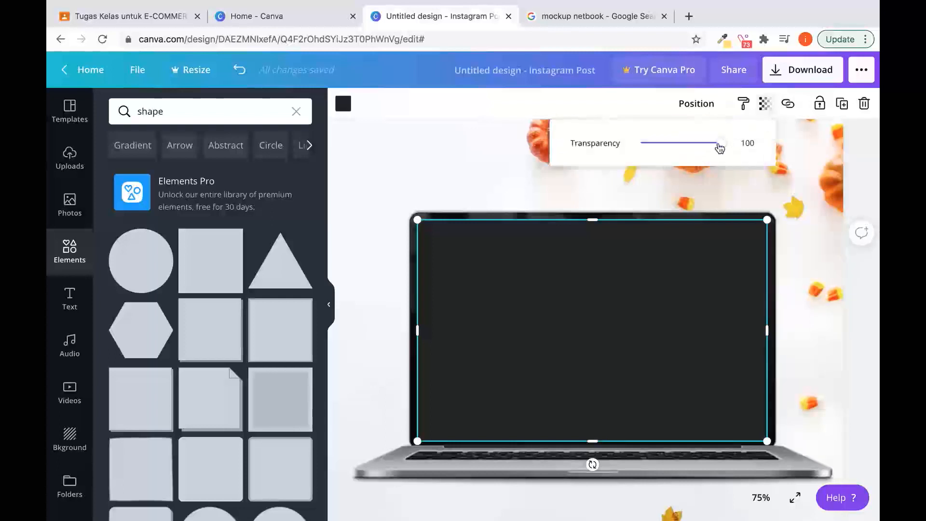
drag(719, 149, 625, 151)
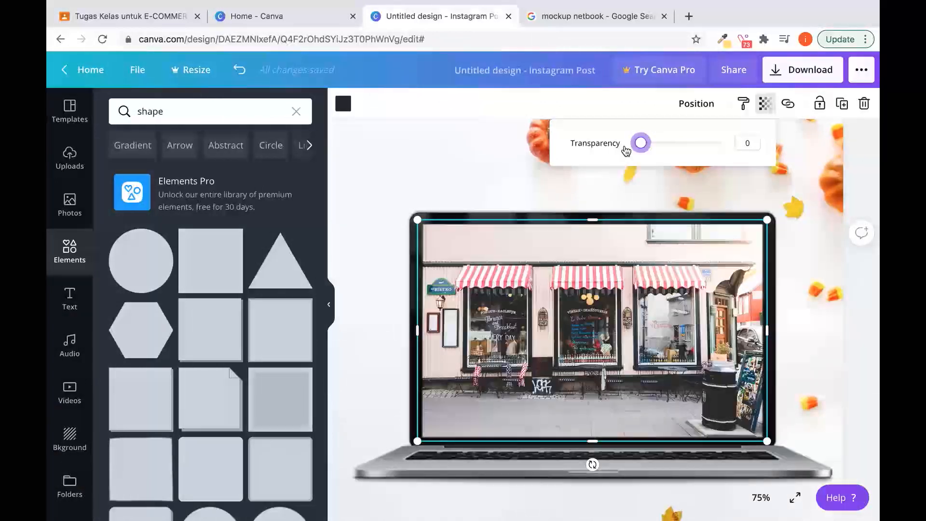
drag(641, 143, 691, 147)
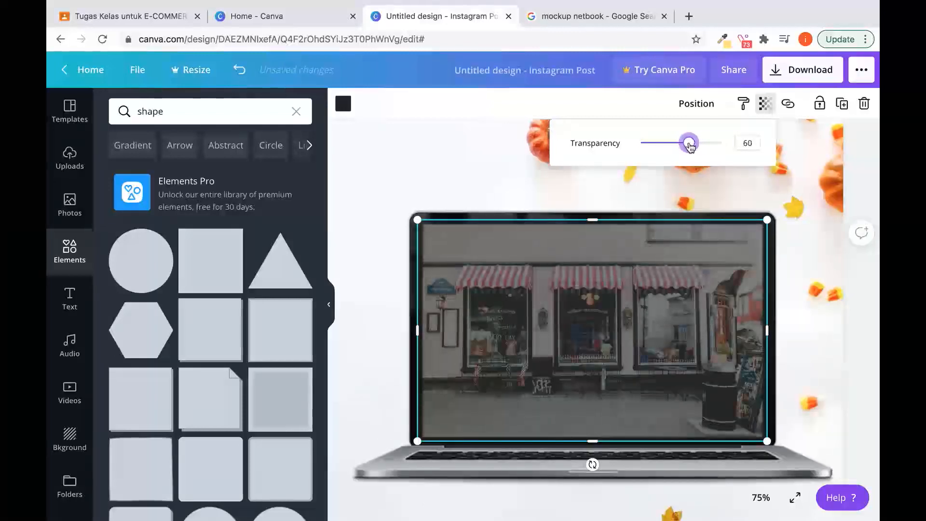
- Send the dark rectangle backward so it sits behind the laptop frame, and deselect it
right_click(498, 262)
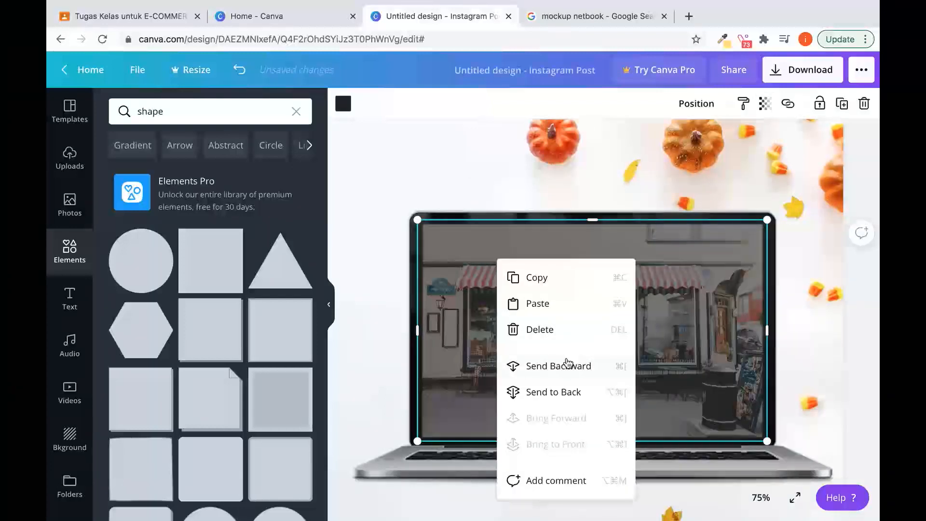
click(567, 365)
click(419, 146)
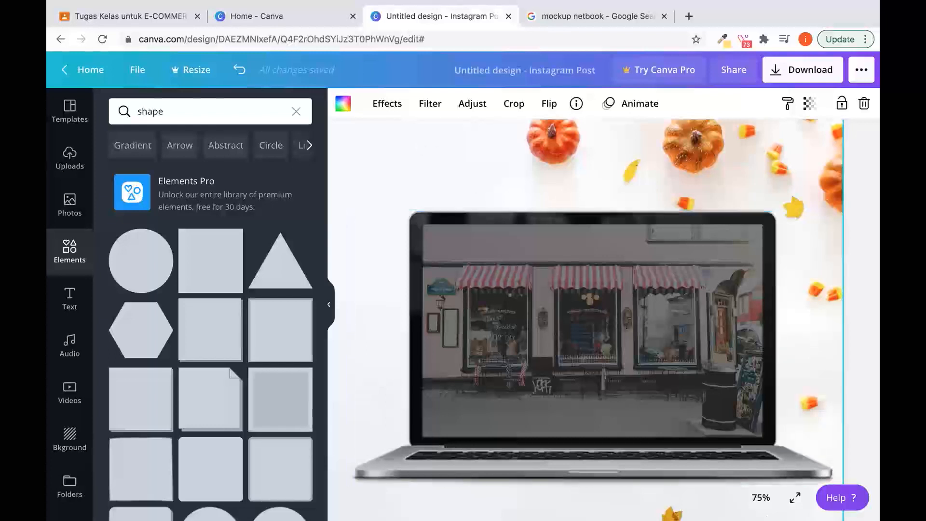
- Try moving the laptop frame on its own away from the storefront photo, and undo that move
click(767, 500)
click(754, 348)
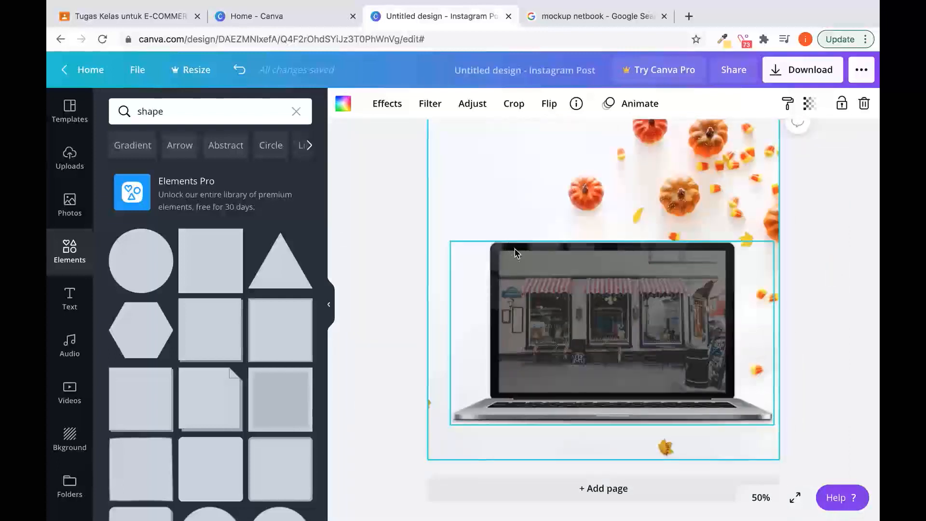
drag(467, 248, 391, 233)
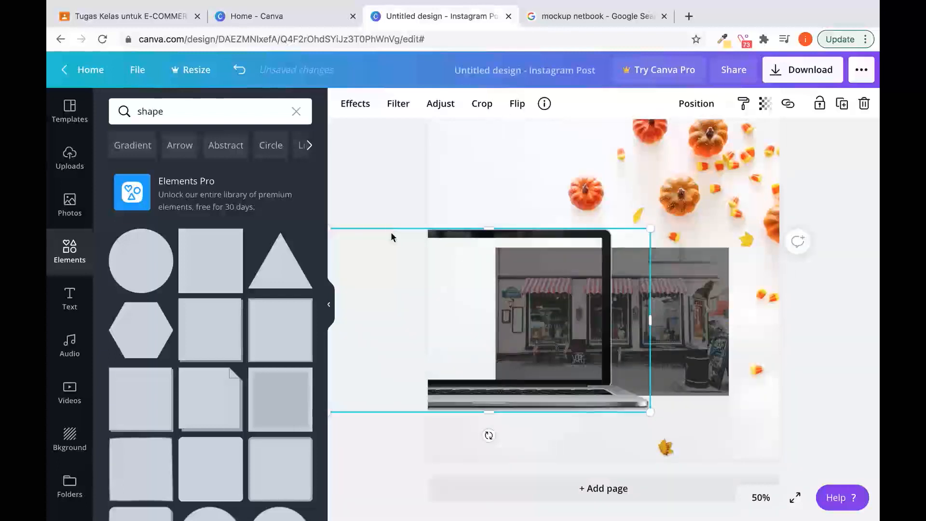
key(ctrl+z)
click(381, 208)
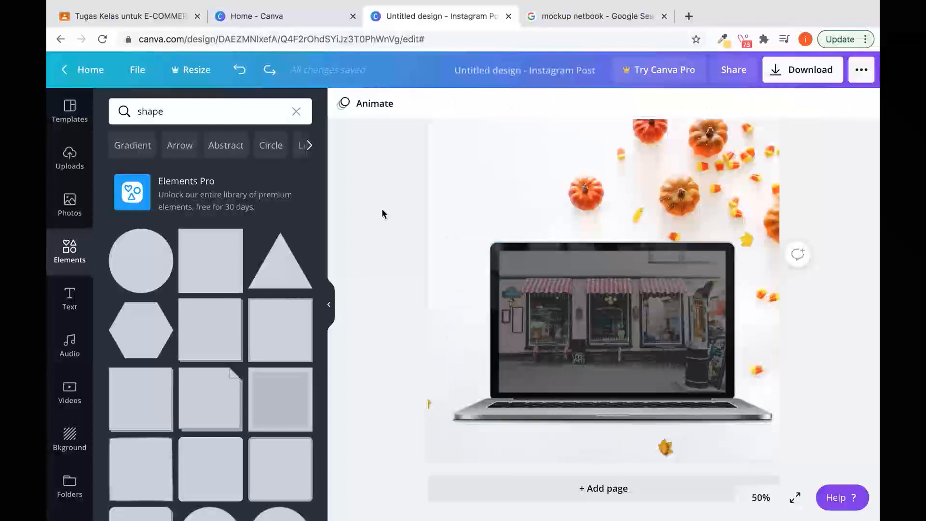
- Group the laptop frame, storefront photo and dark rectangle together, and deselect the group
drag(366, 173, 814, 456)
click(663, 105)
click(818, 193)
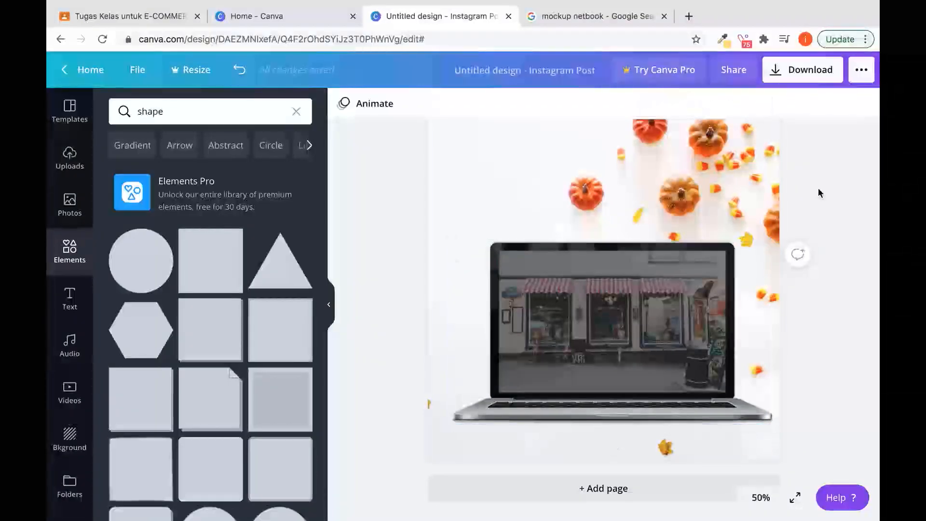
- Try moving the grouped laptop mockup upward and toward the page's right edge, and deselect it
click(590, 274)
drag(589, 273, 648, 263)
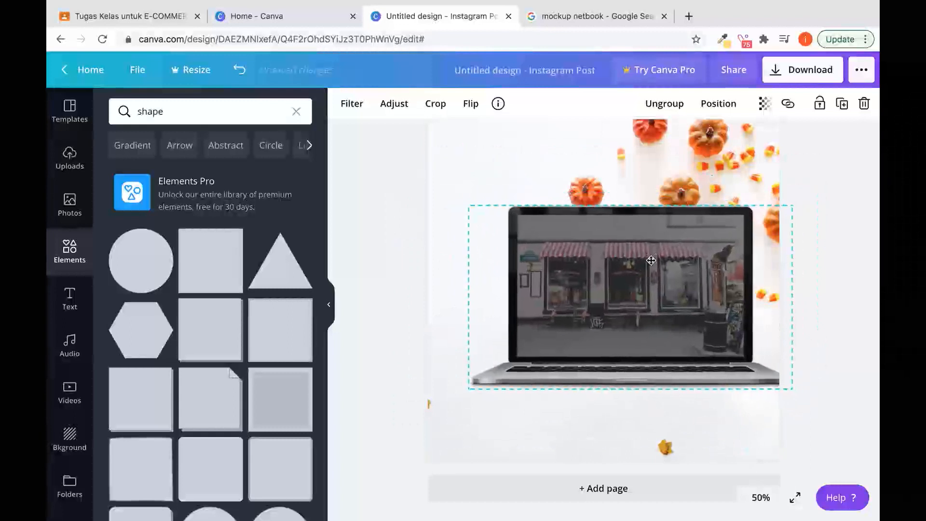
double_click(650, 260)
click(801, 175)
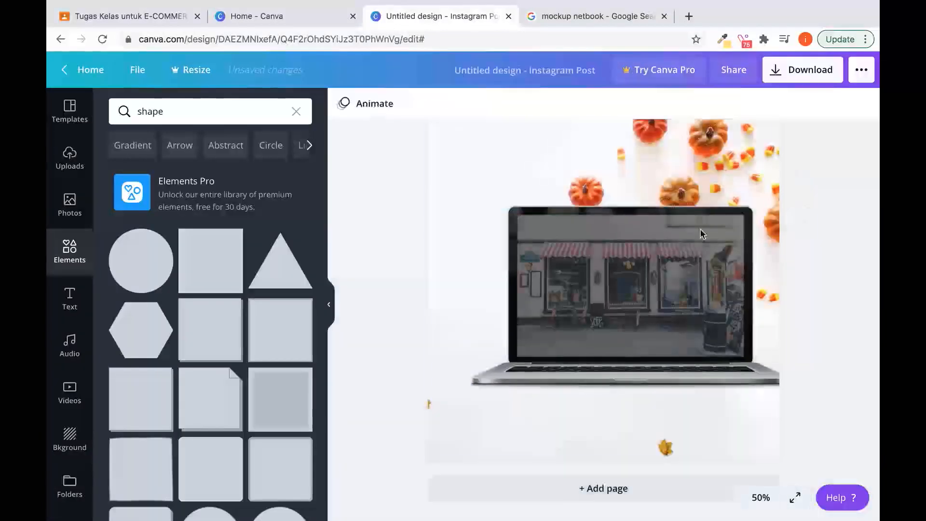
- Scale the laptop group down slightly and move it to the lower middle of the page, above the bottom leaf
click(699, 234)
drag(791, 202, 767, 233)
click(877, 284)
click(637, 279)
click(834, 221)
drag(628, 289, 635, 321)
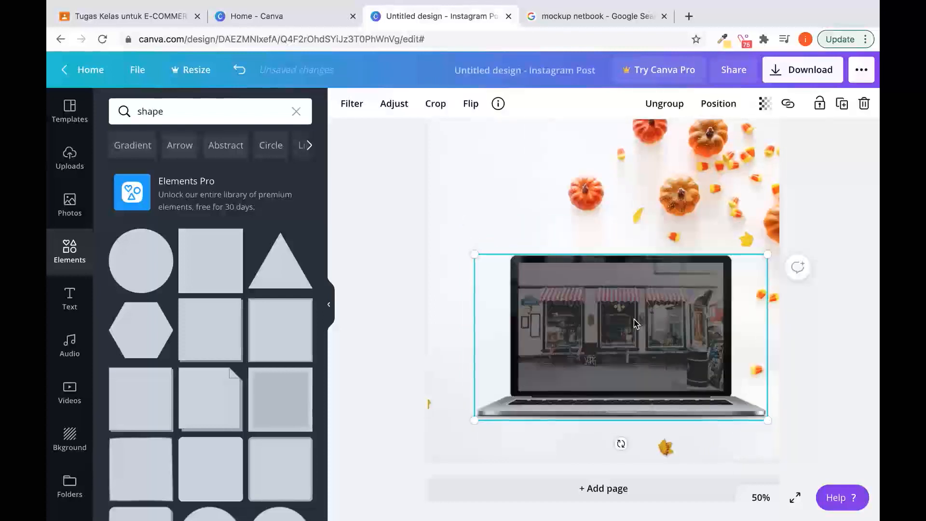
drag(619, 320, 605, 322)
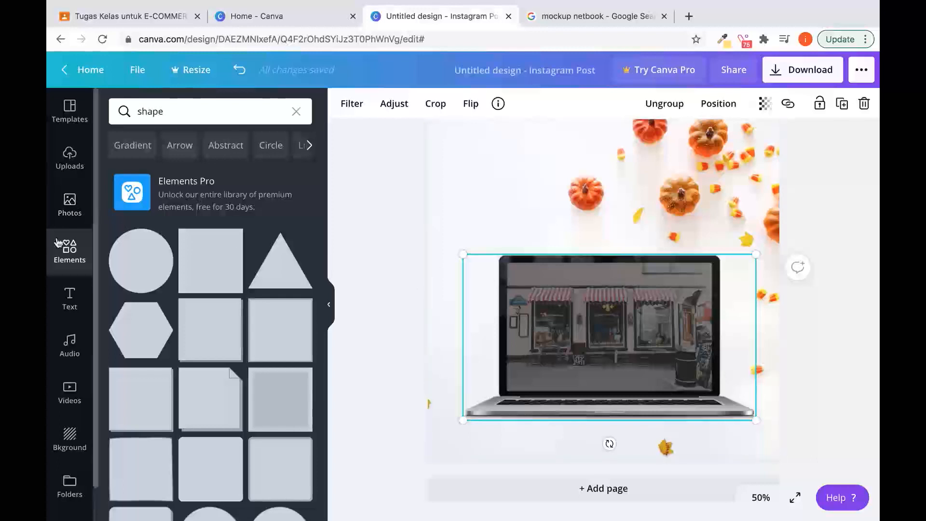
- Add a heading text to the page and move it over the middle of the laptop screen
click(77, 303)
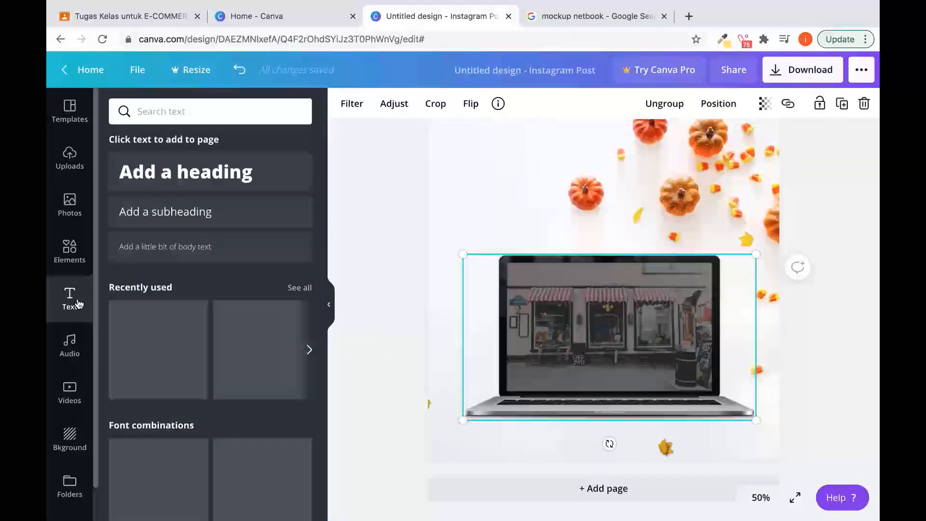
scroll(193, 394, down, 1)
scroll(195, 395, down, 10)
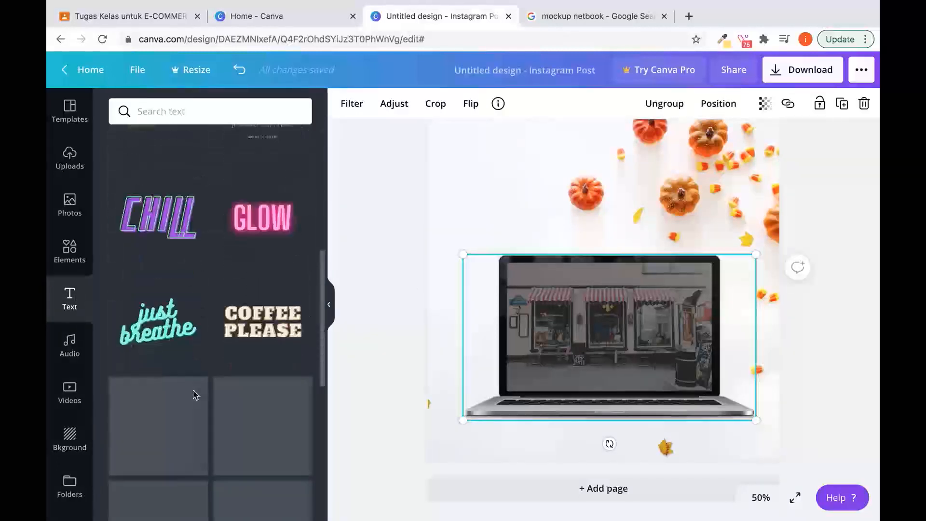
scroll(194, 393, up, 10)
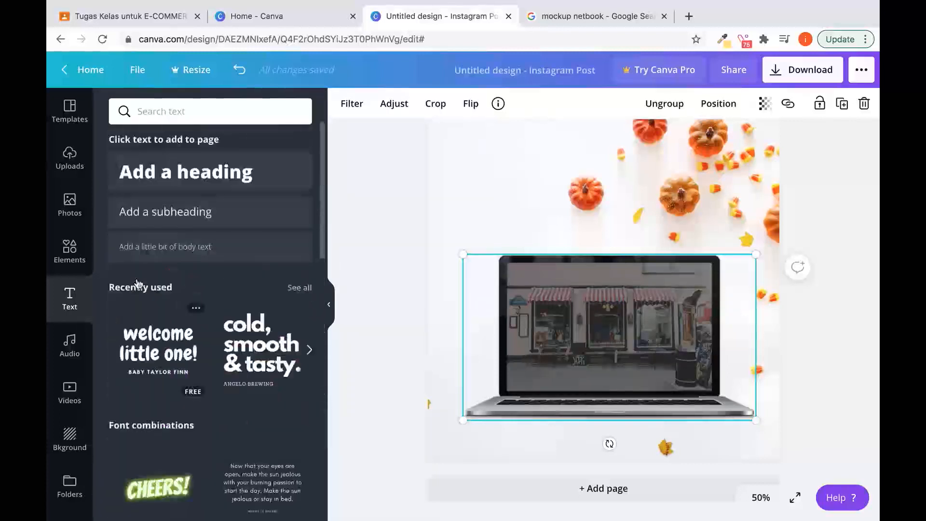
click(185, 178)
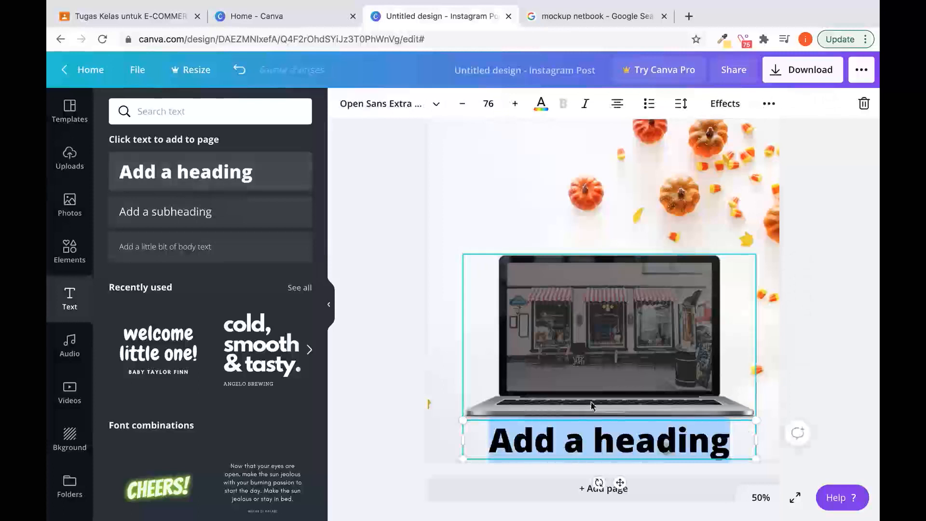
drag(619, 483, 619, 364)
click(603, 324)
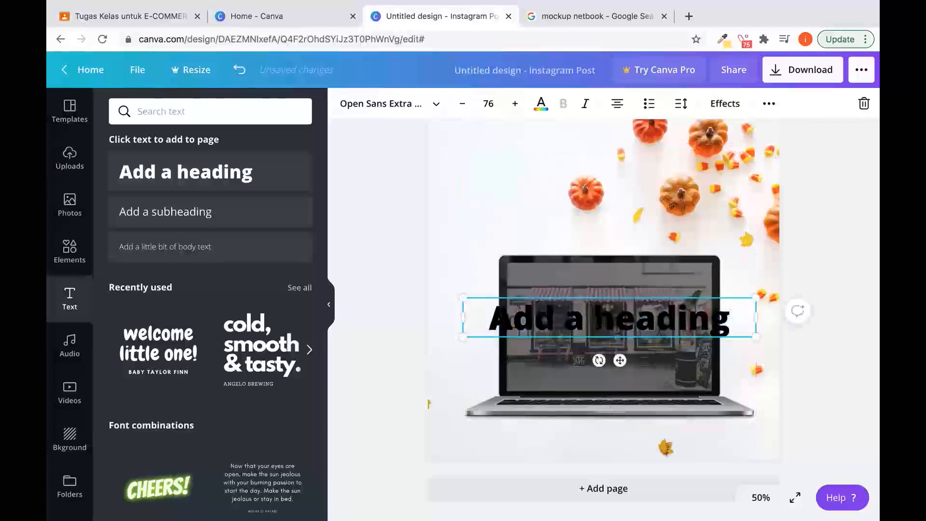
- Colour the heading white and replace its text with "sale"
triple_click(586, 318)
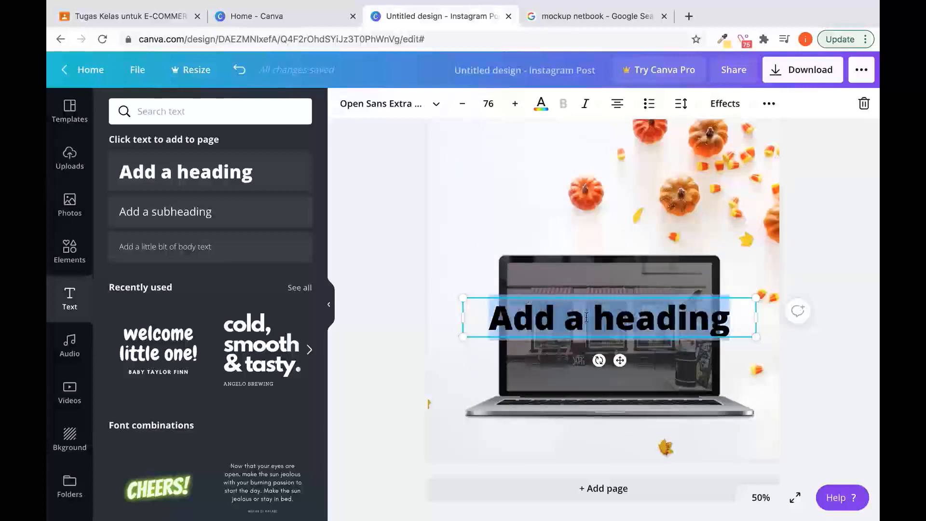
click(543, 111)
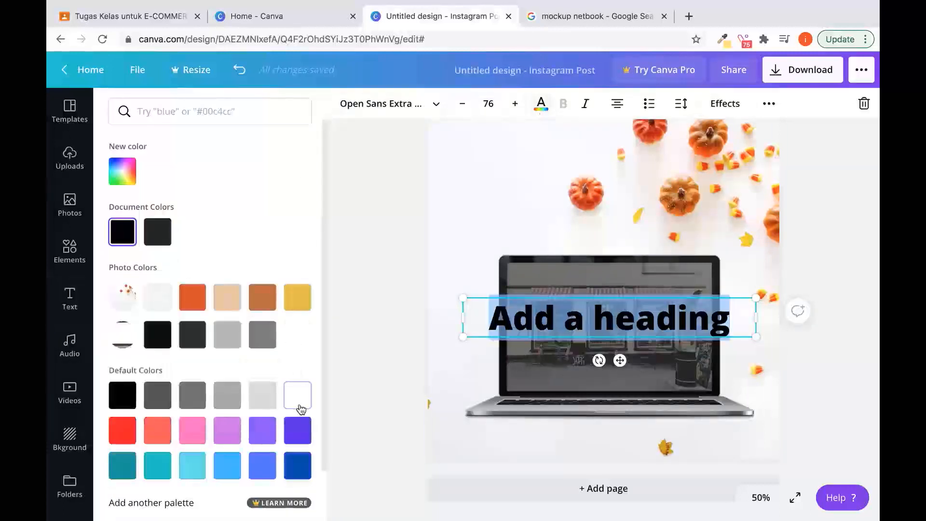
click(301, 409)
click(548, 317)
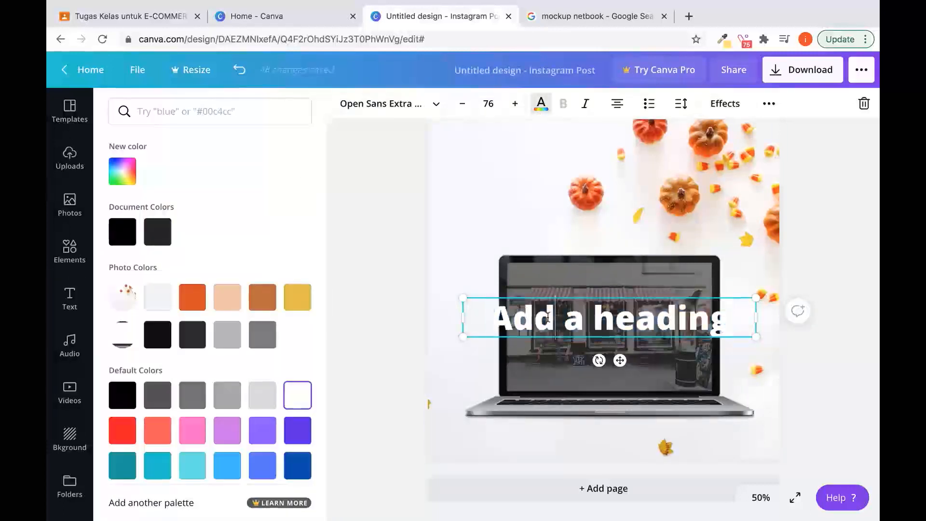
triple_click(548, 316)
text(sale)
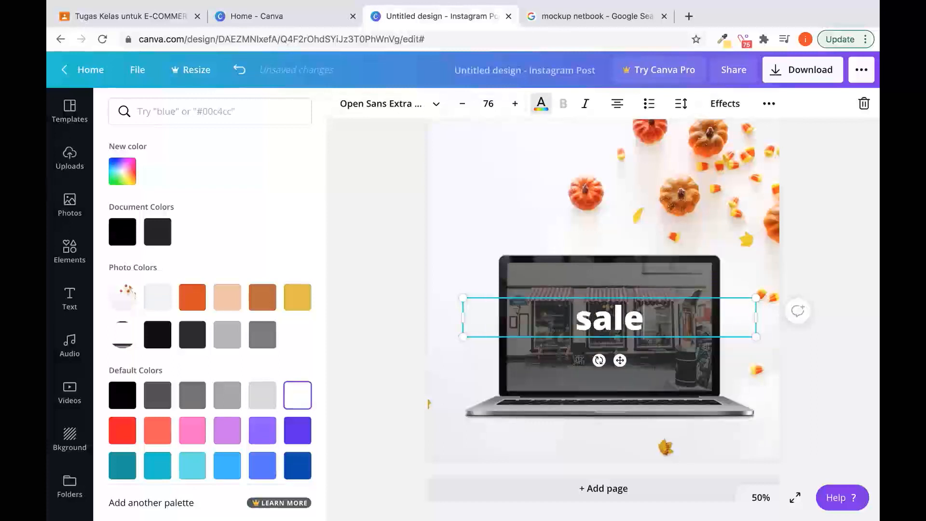
- Change the font of the "sale" heading to Alata
key(super+a)
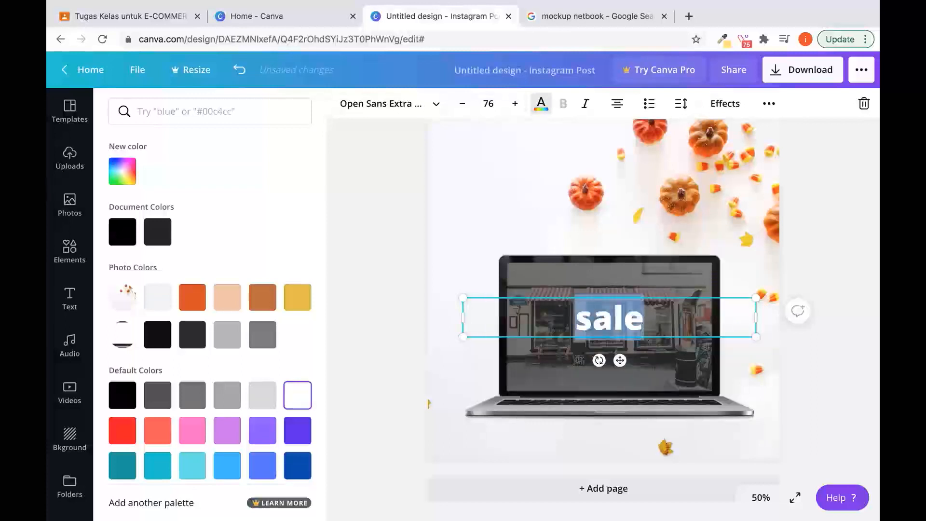
click(365, 107)
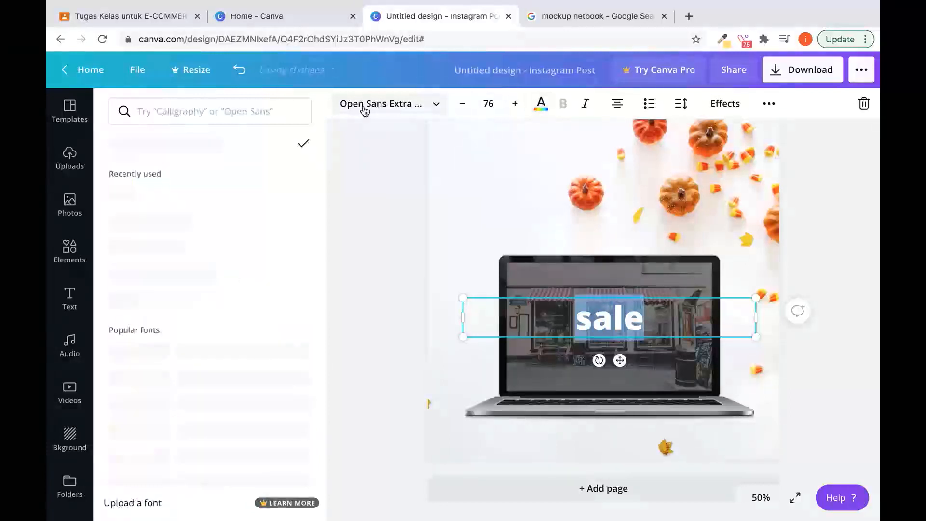
click(179, 113)
text(al)
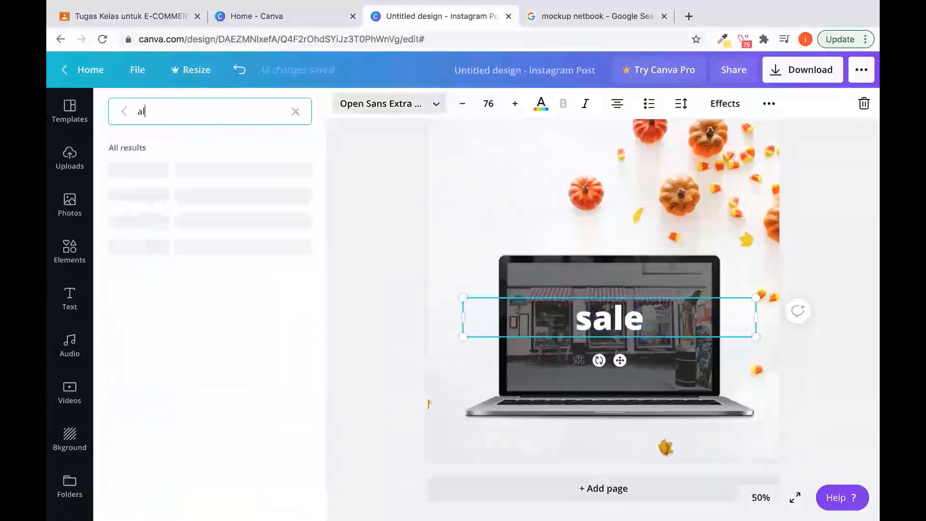
text(at)
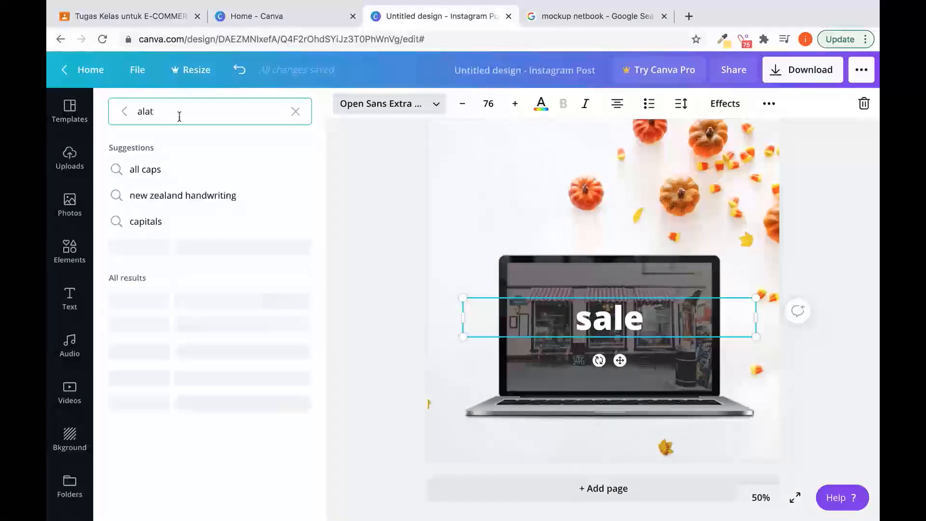
click(126, 175)
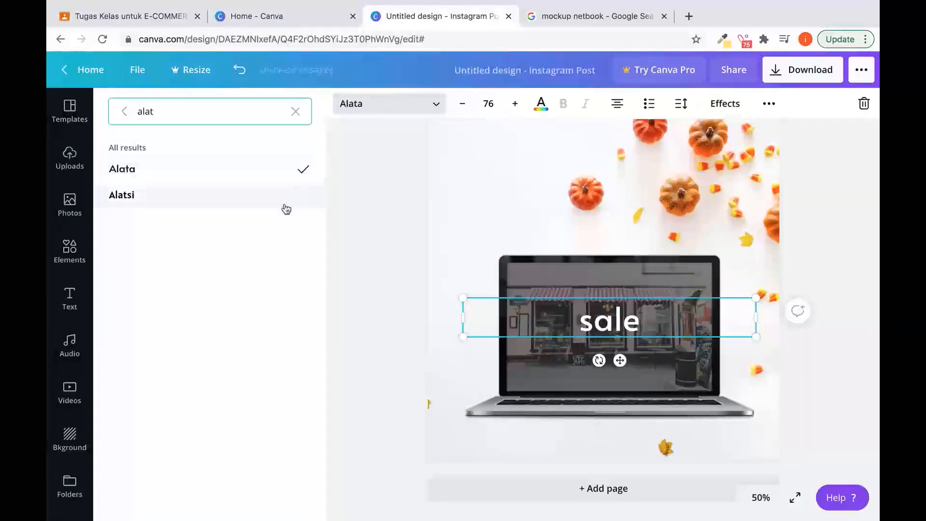
- Set the font size of the "sale" heading to 200
click(594, 318)
double_click(594, 318)
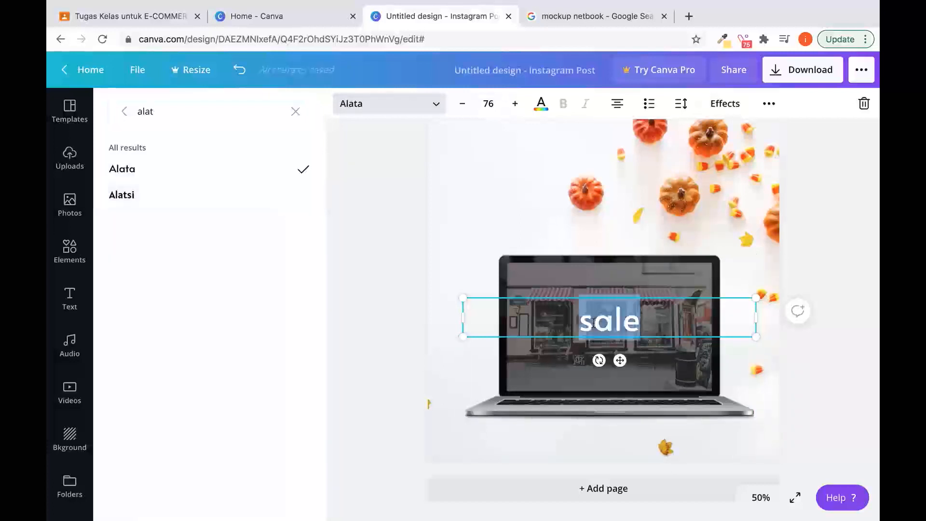
click(436, 110)
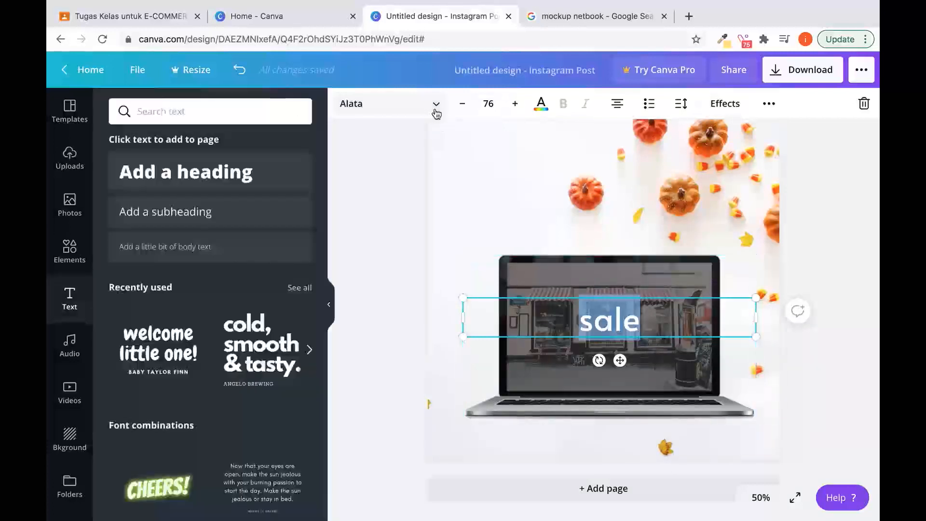
click(494, 105)
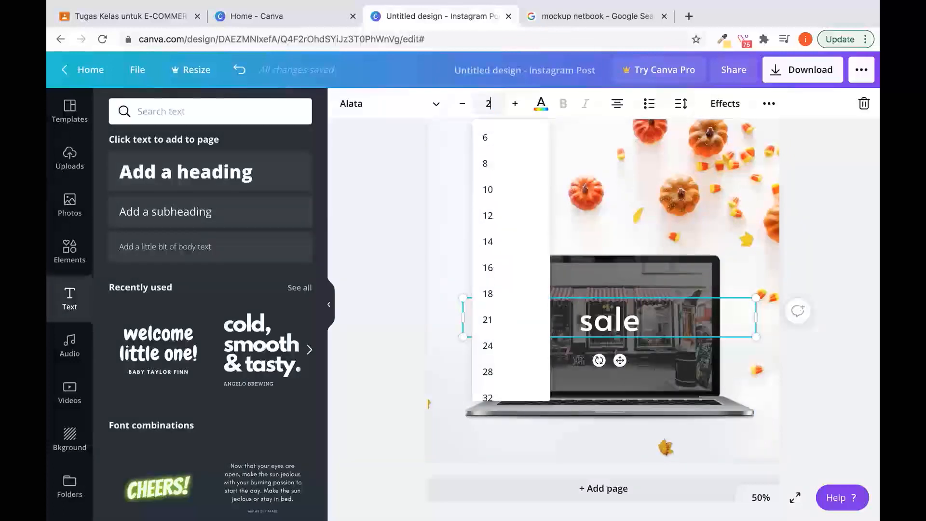
key(Return)
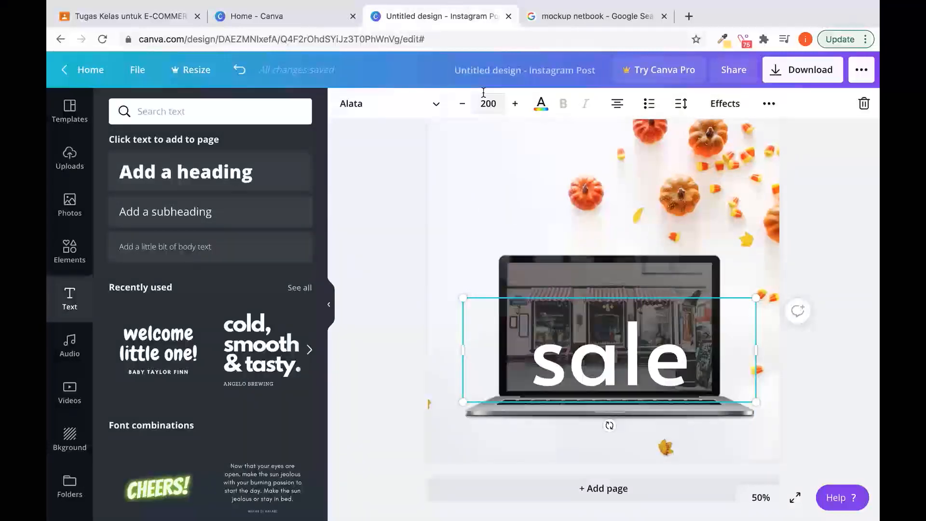
- Enlarge the "sale" heading to font size 250 and move it up over the laptop screen
click(489, 104)
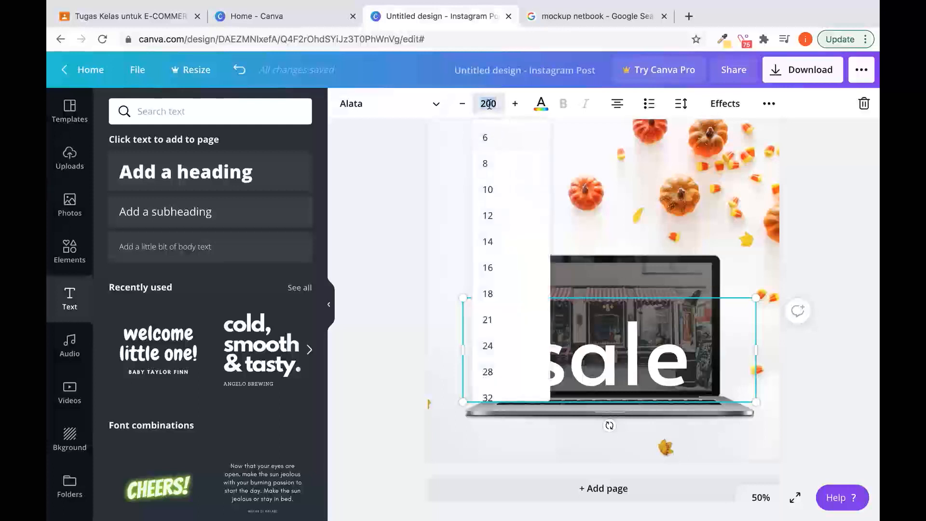
key(BackSpace)
text(5)
key(Return)
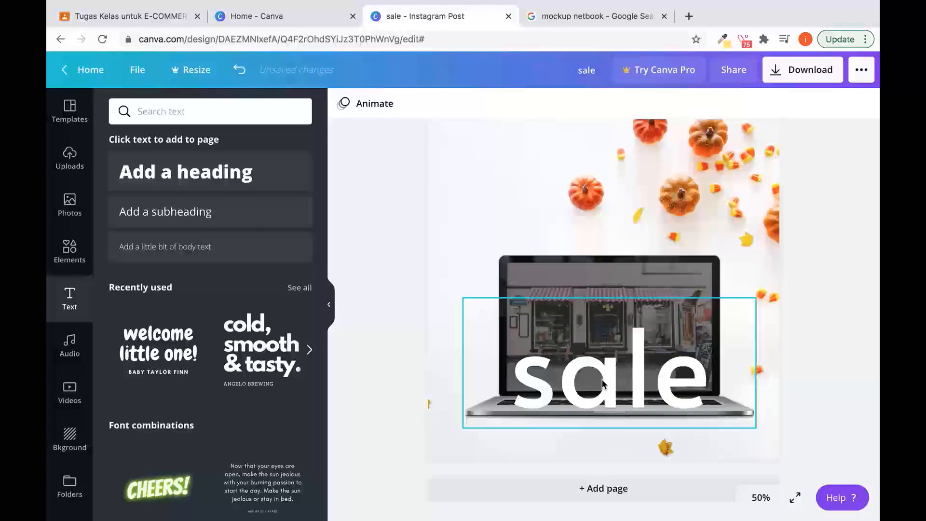
drag(606, 386, 594, 333)
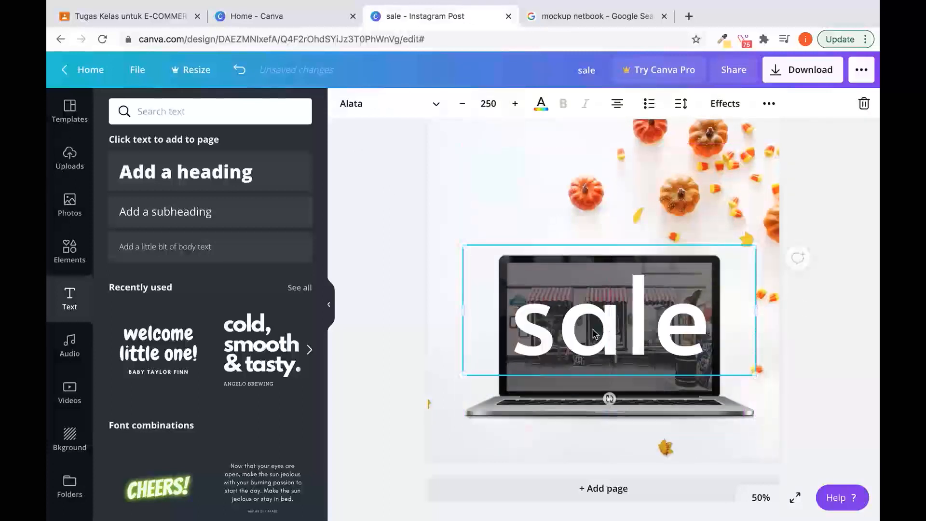
click(393, 253)
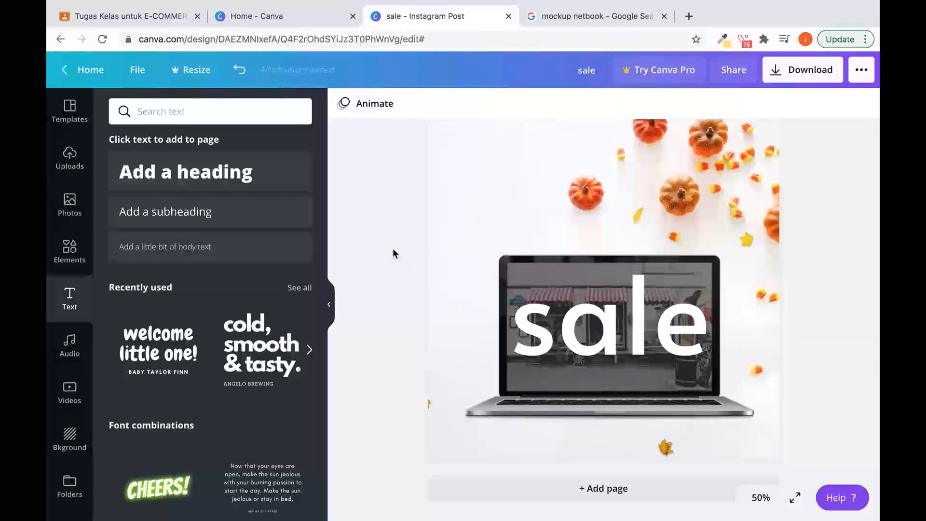
- Reduce the "sale" heading to font size 200 and move it slightly down to the middle of the laptop screen
click(564, 330)
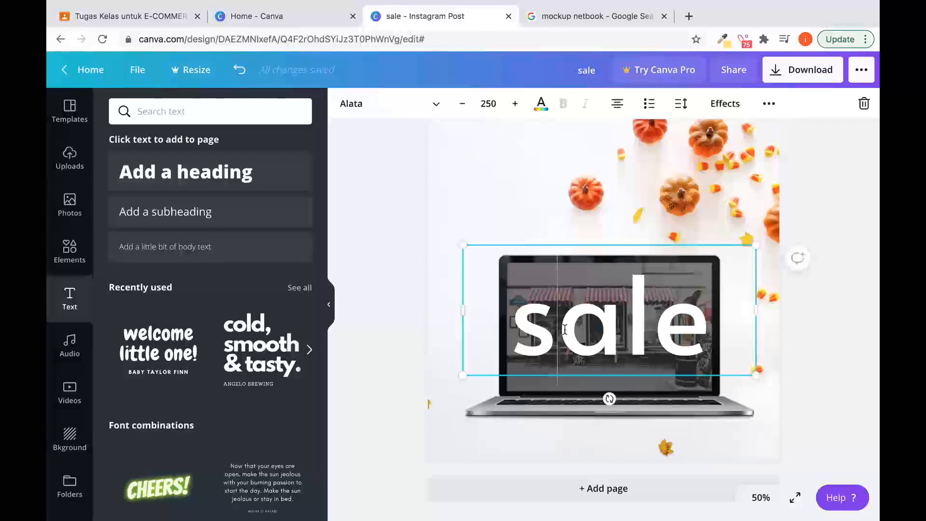
double_click(564, 331)
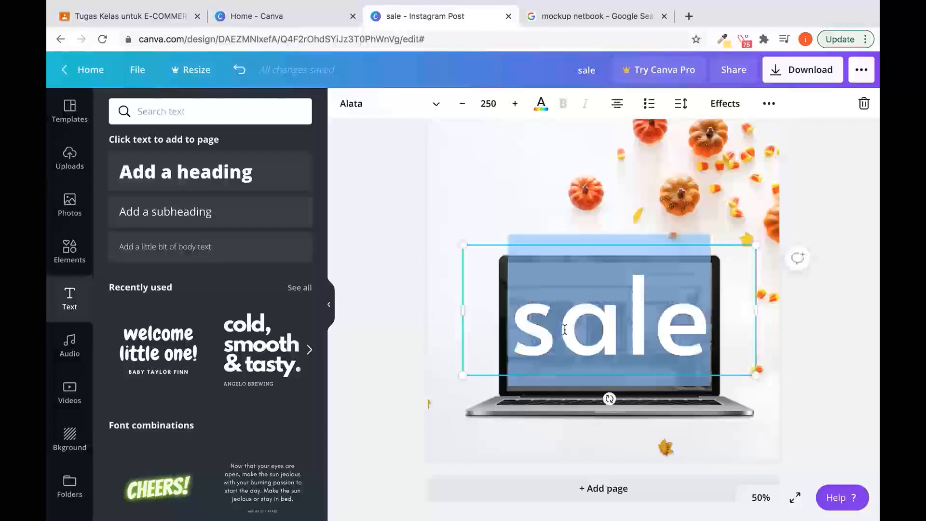
click(490, 102)
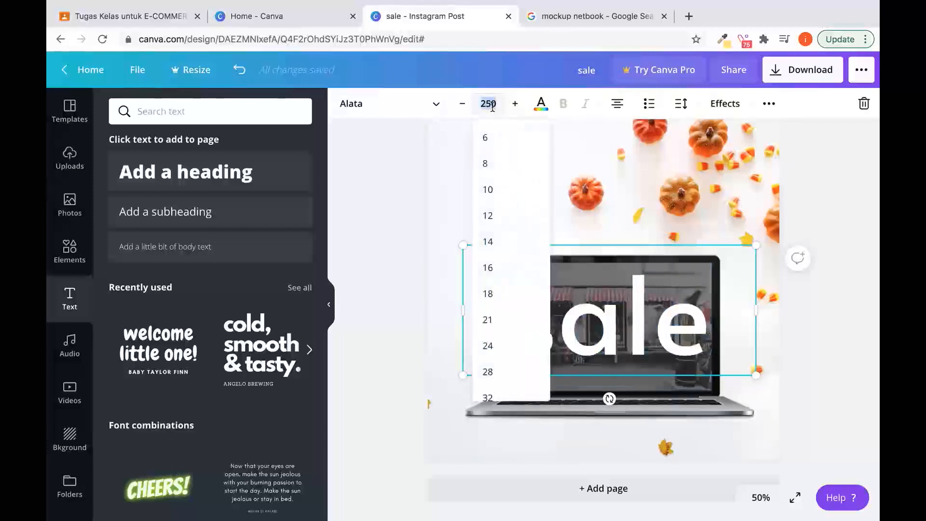
text(200)
key(Return)
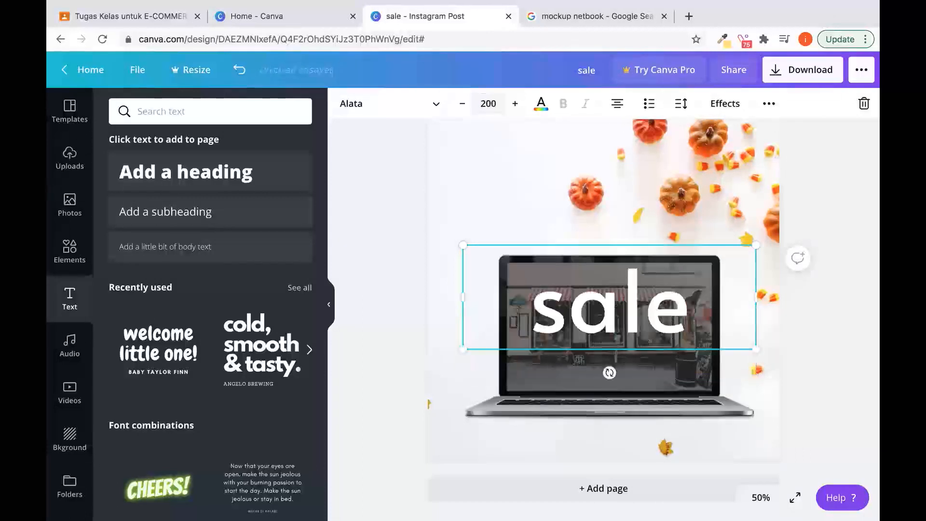
click(389, 186)
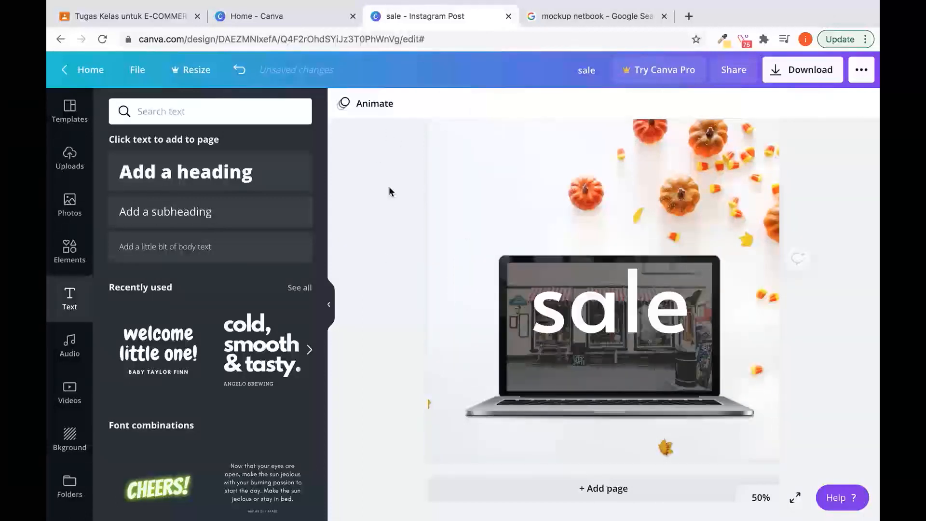
drag(613, 318, 613, 340)
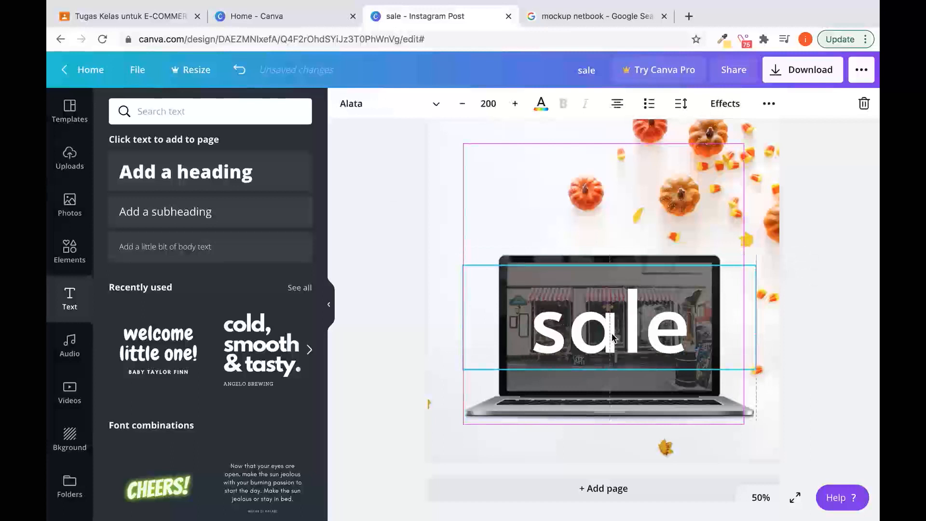
click(391, 253)
- Colour the letter "s" of the "sale" heading light blue
click(565, 323)
click(566, 322)
drag(566, 322, 534, 323)
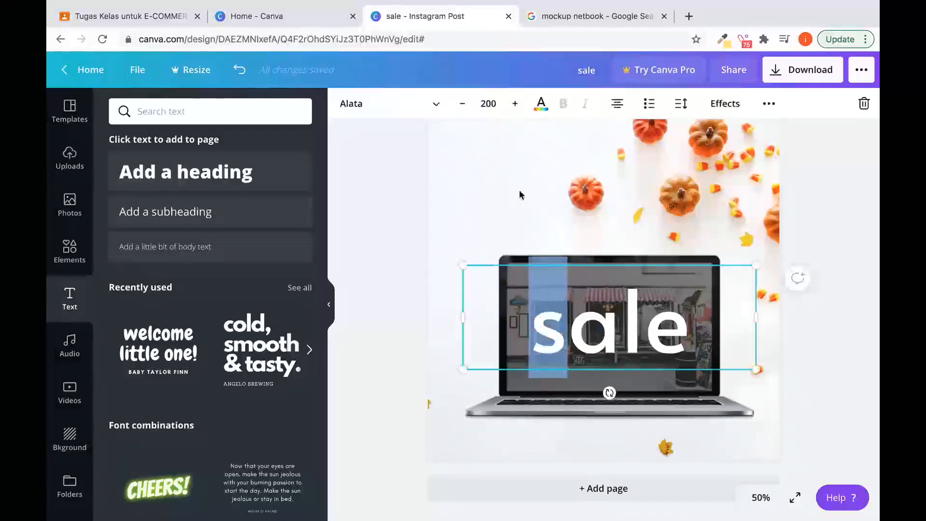
click(541, 103)
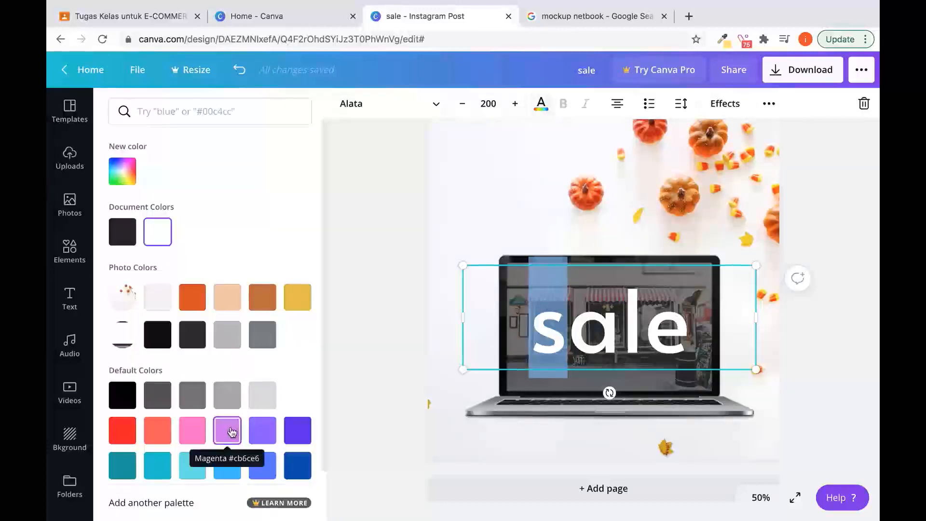
click(232, 468)
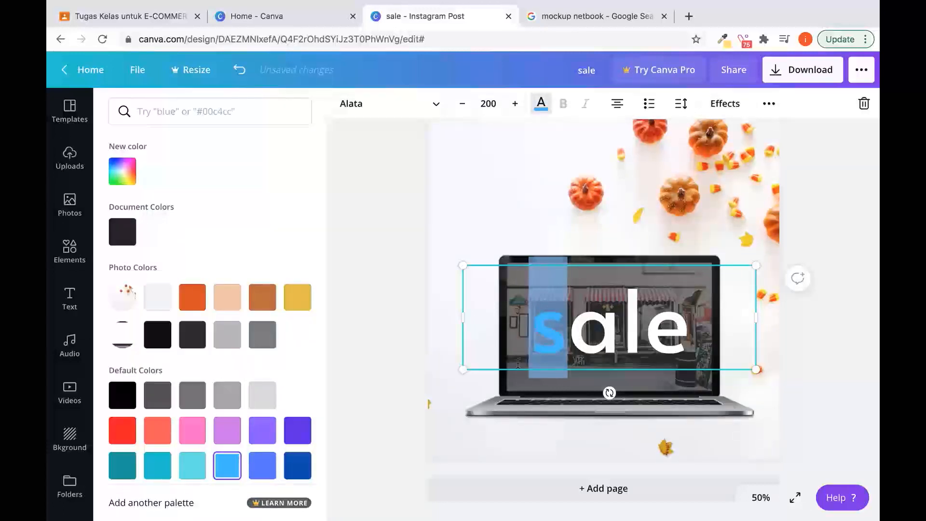
- Colour the letter "l" of the heading yellow and the letter "e" turquoise
double_click(643, 326)
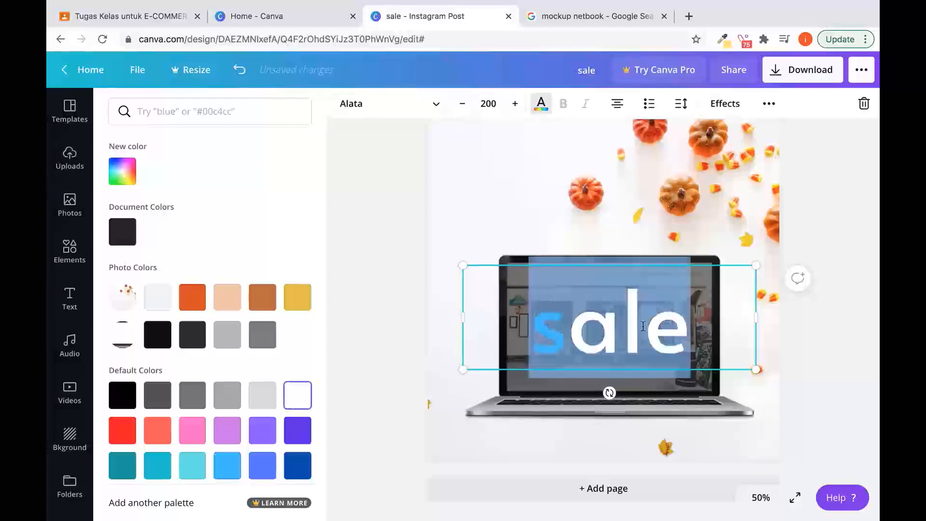
drag(643, 325, 630, 314)
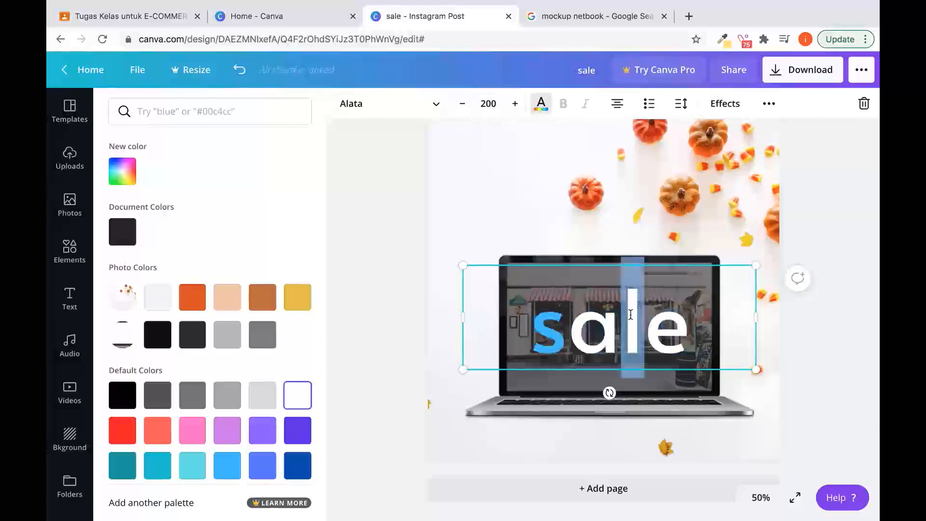
scroll(262, 296, down, 1)
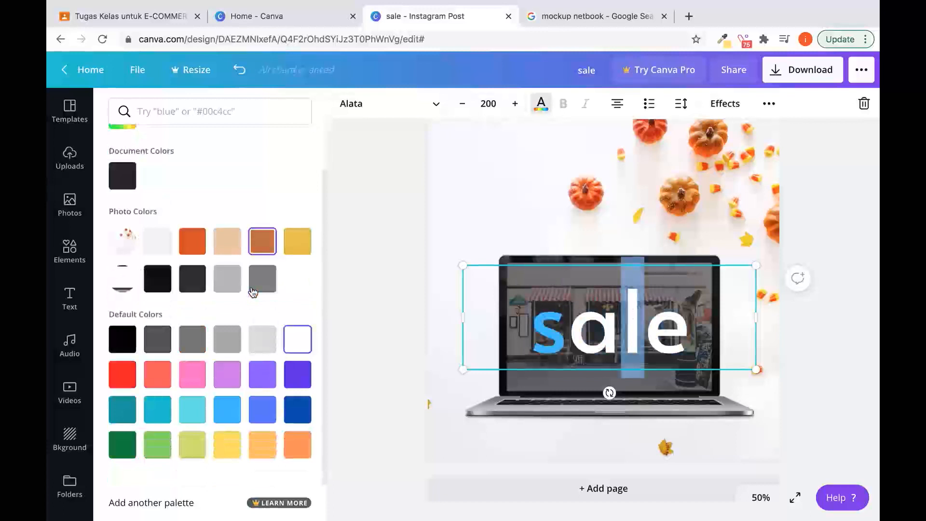
click(230, 449)
drag(645, 329, 673, 333)
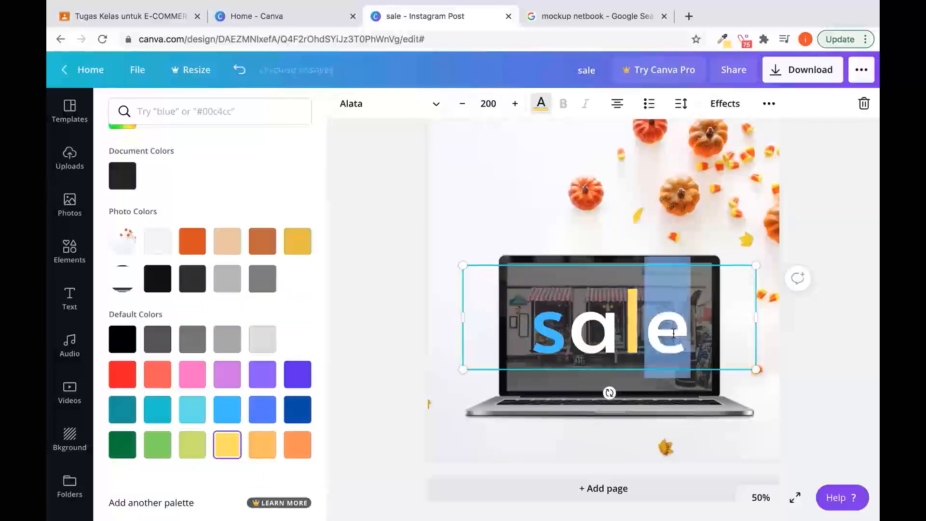
click(192, 411)
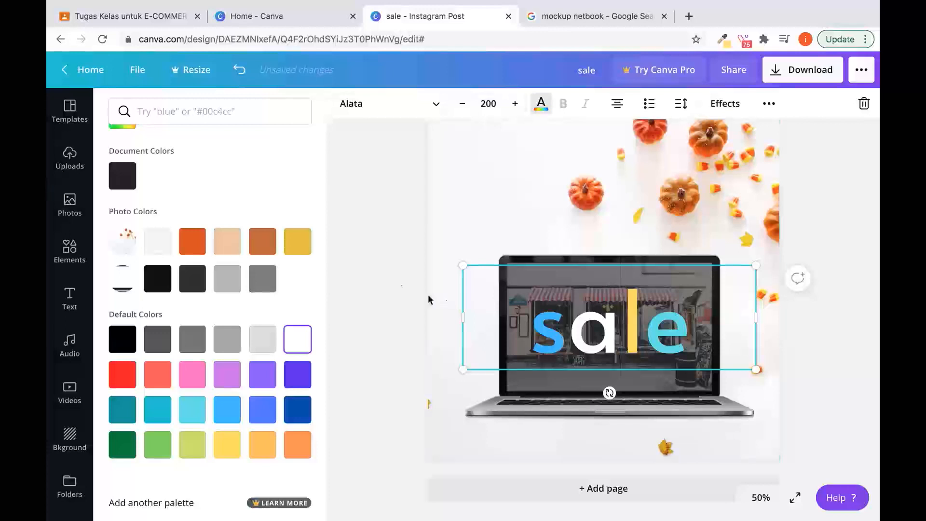
click(406, 220)
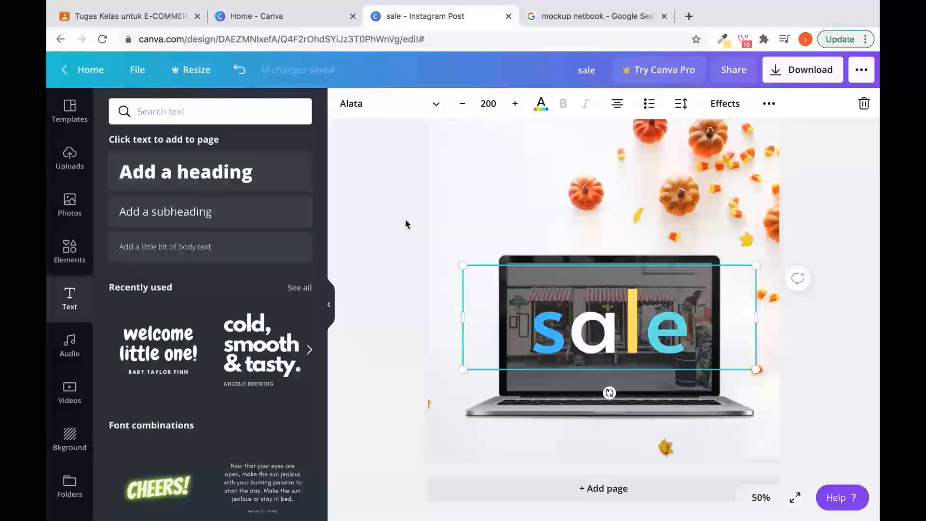
click(402, 249)
- Set the font size of the multicoloured "sale" heading to 230 and move it slightly up on the laptop screen
click(622, 333)
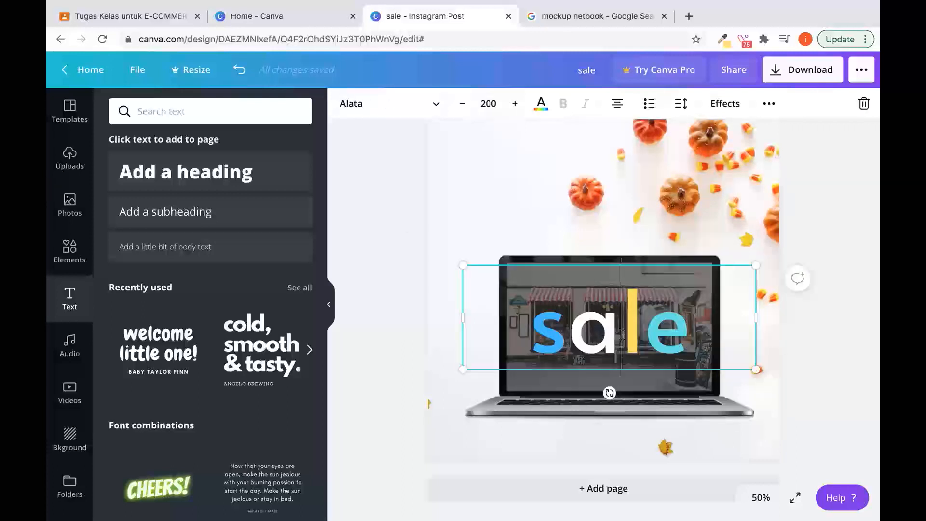
double_click(622, 333)
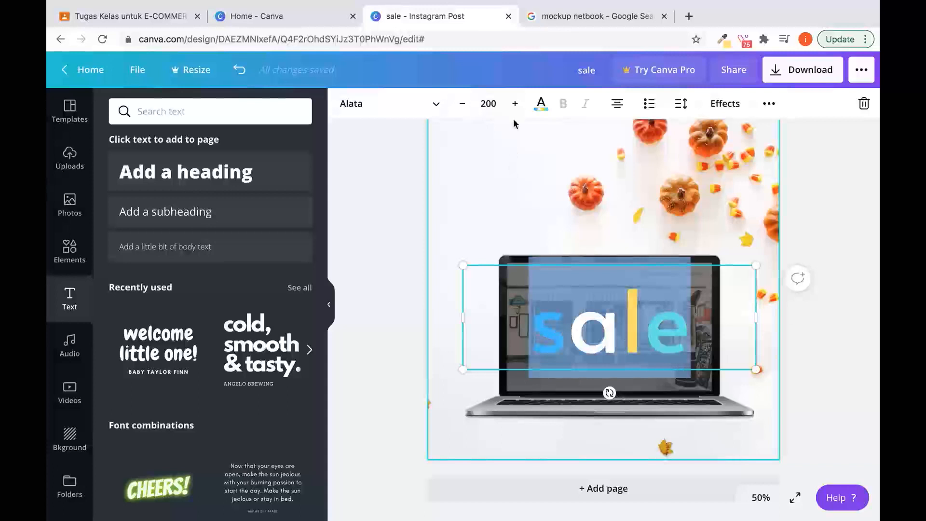
click(491, 103)
click(490, 104)
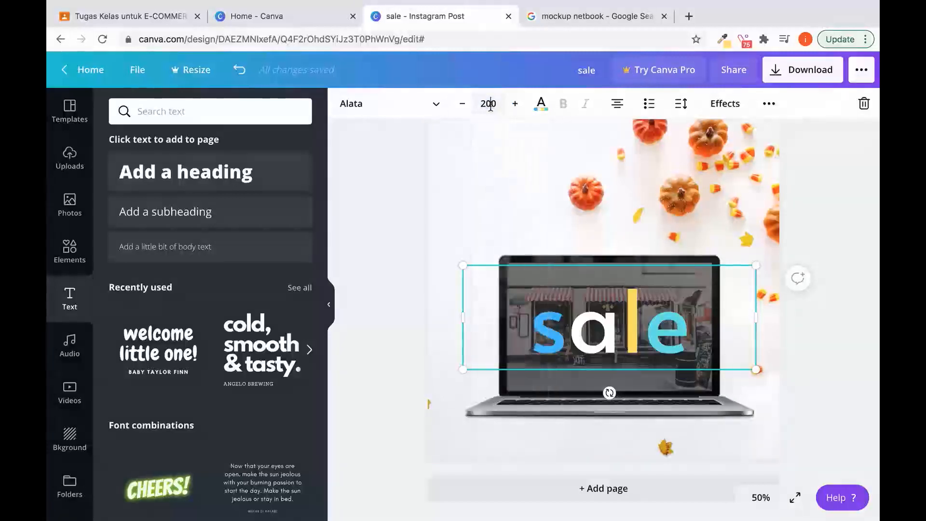
text(3)
key(Return)
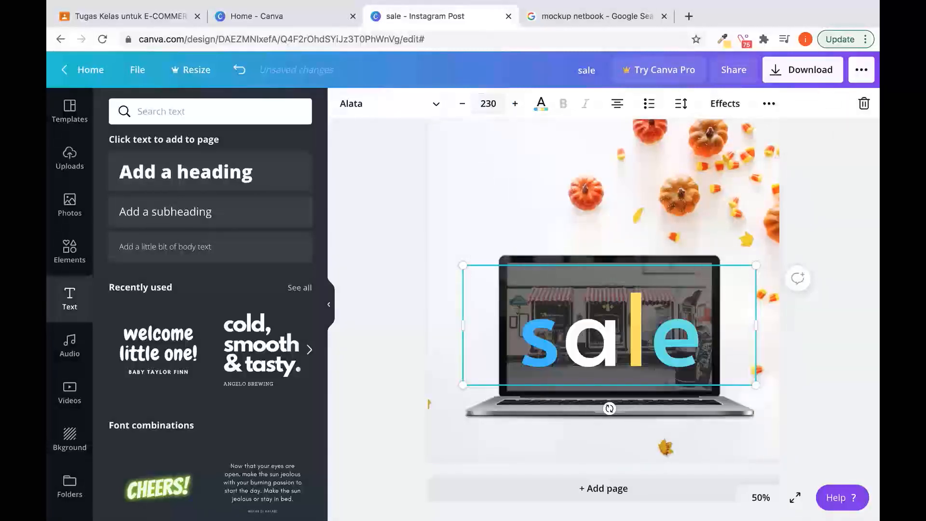
click(362, 173)
click(635, 338)
drag(635, 337, 633, 322)
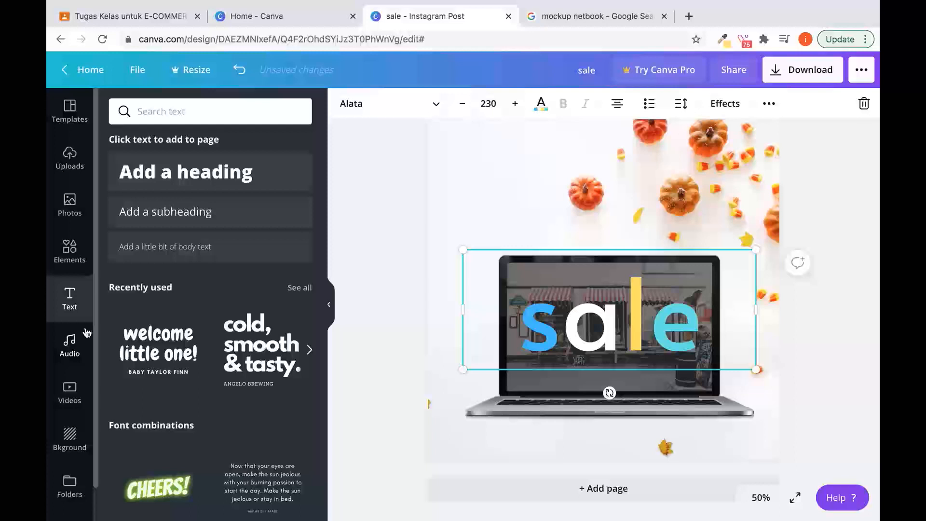
- Search the elements library for "shopping"
click(69, 248)
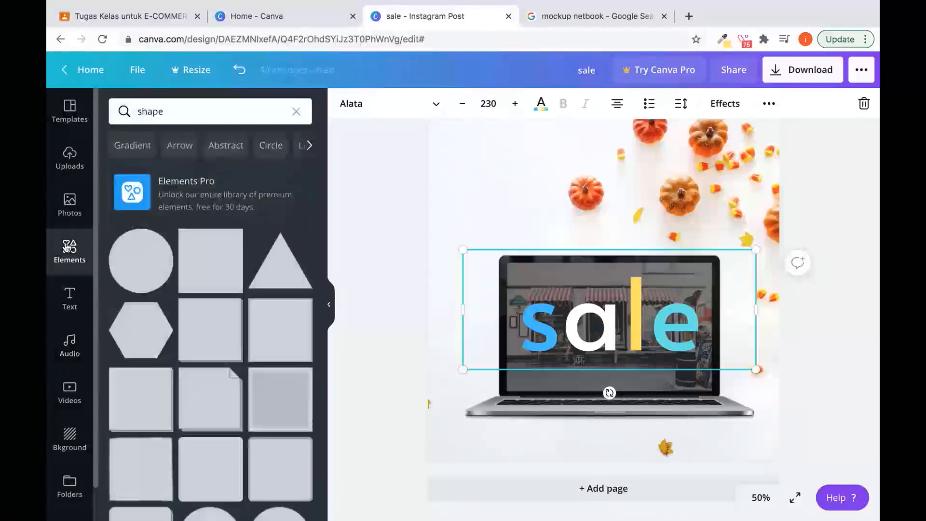
click(173, 116)
drag(174, 116, 125, 112)
text(s)
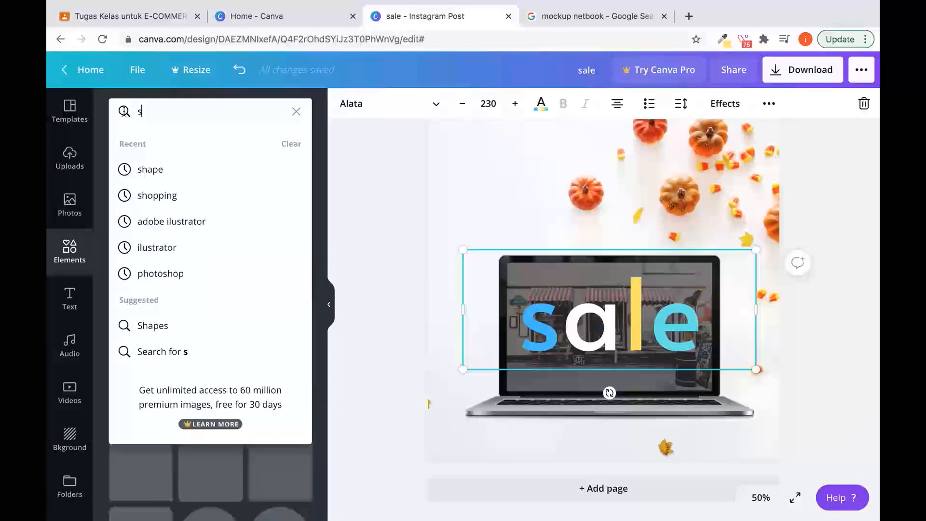
text(hopping)
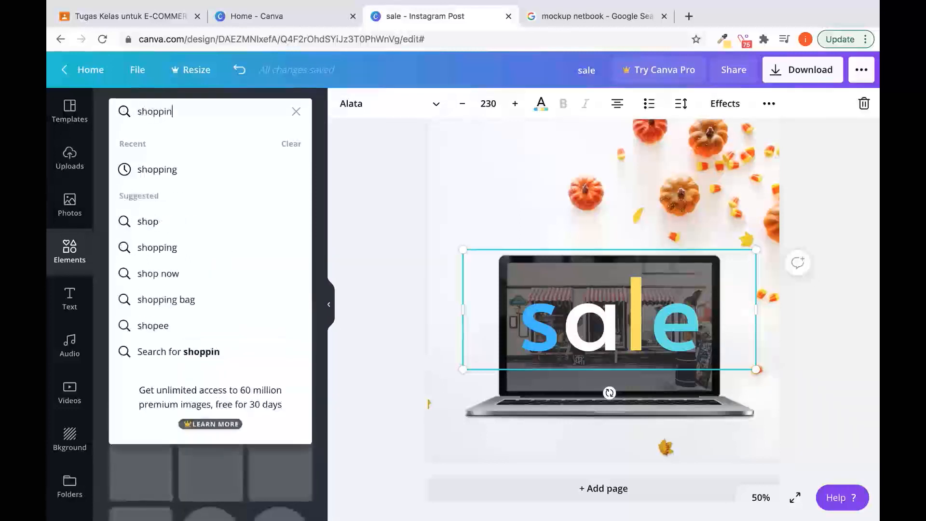
key(Return)
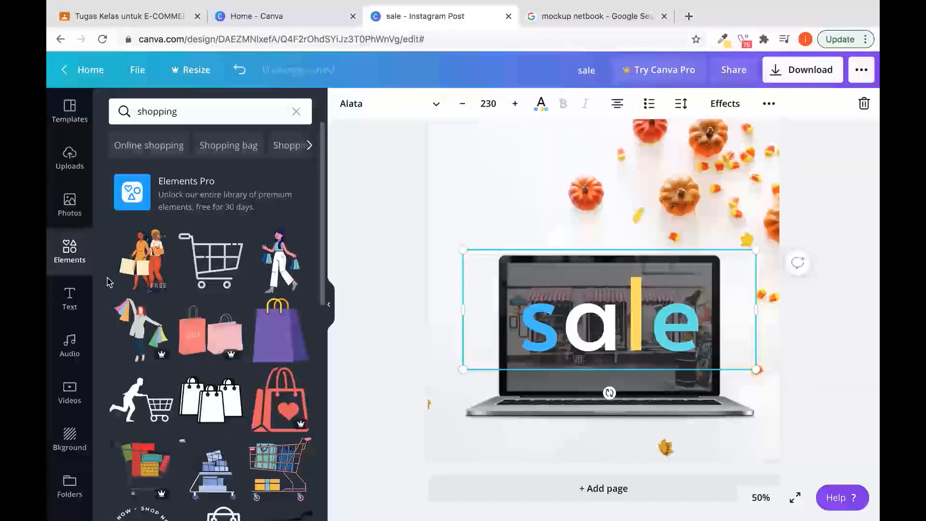
- Add the free illustration of a blonde woman carrying a shopping basket and place it over the letter "a" of the heading
scroll(139, 356, down, 5)
scroll(138, 356, down, 5)
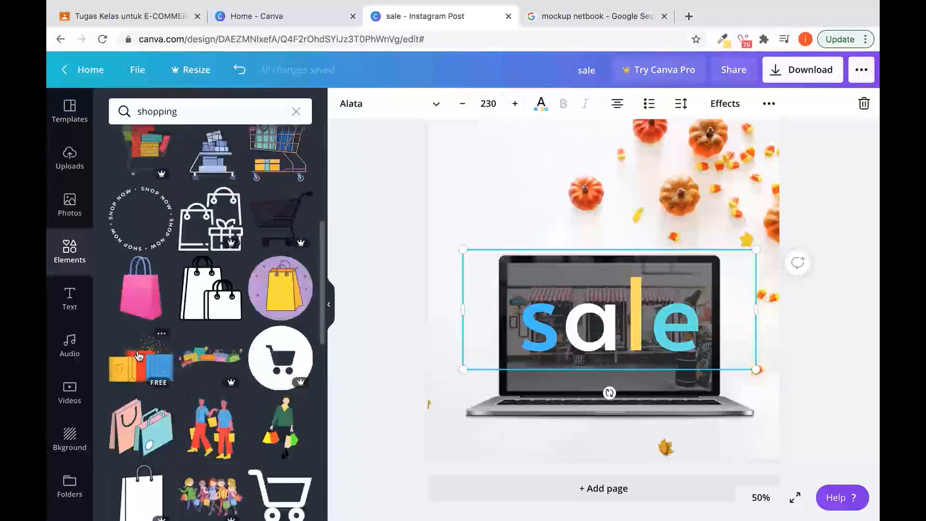
scroll(139, 356, down, 6)
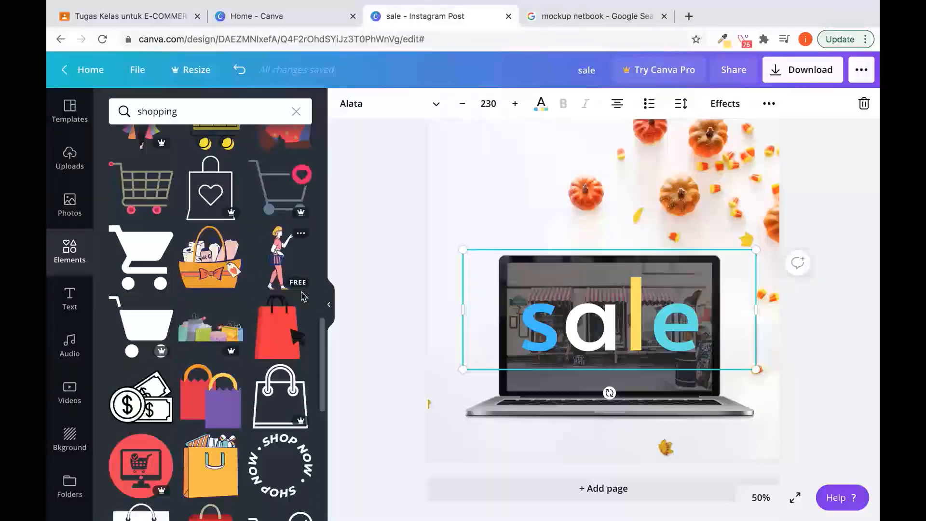
click(286, 259)
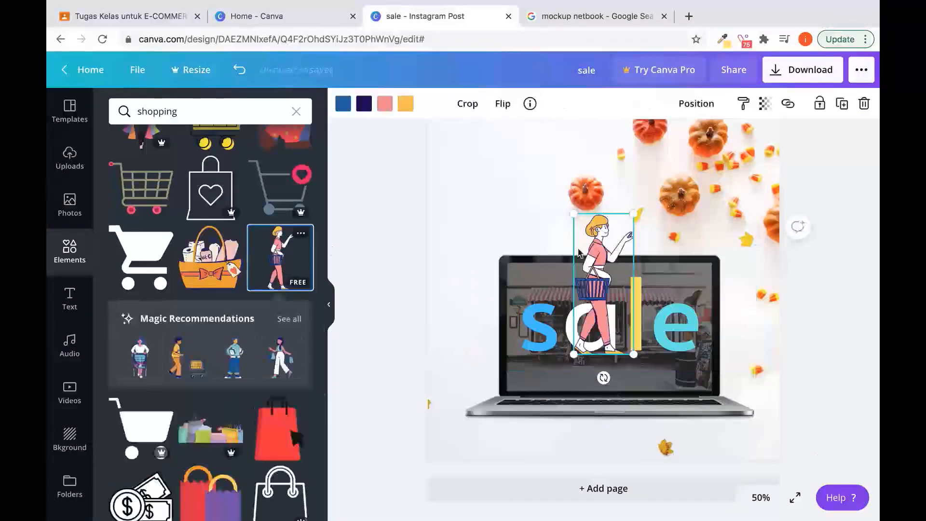
drag(593, 280, 585, 299)
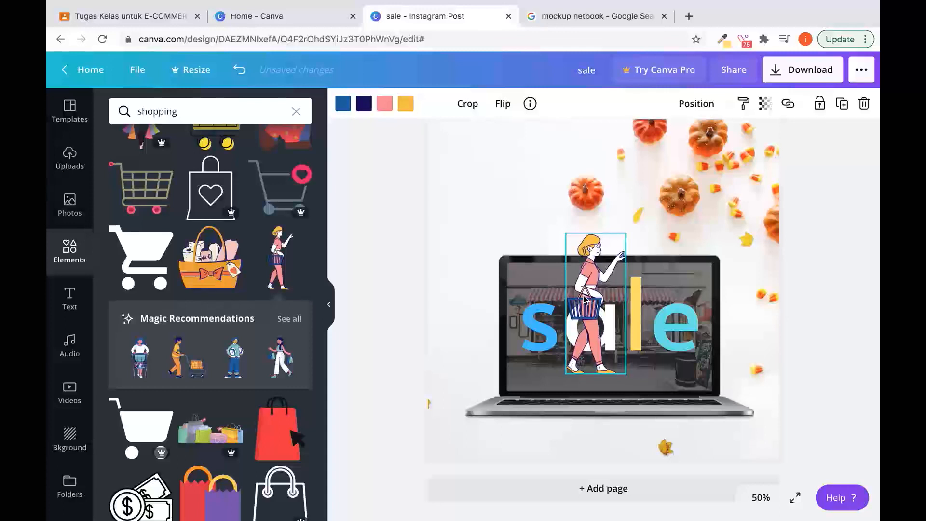
- Send the woman illustration one layer backward, behind the "sale" heading
click(760, 497)
click(751, 317)
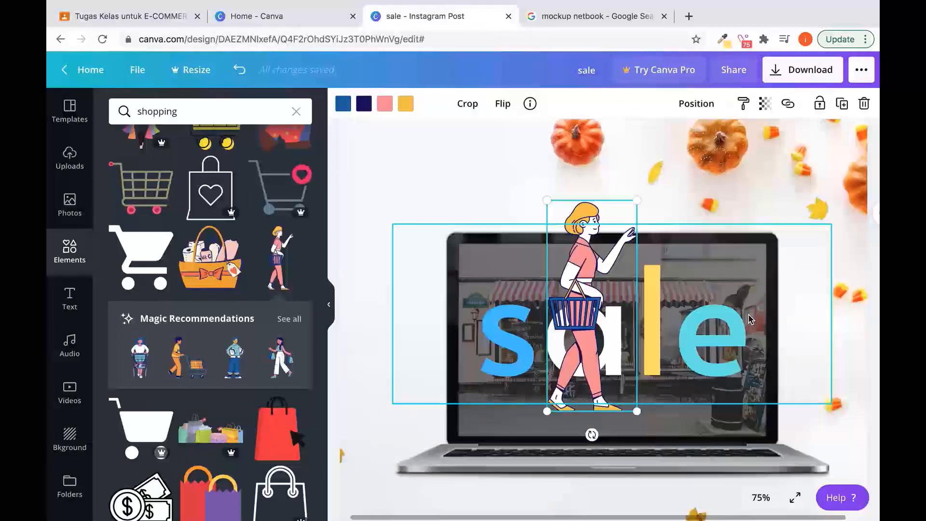
click(760, 497)
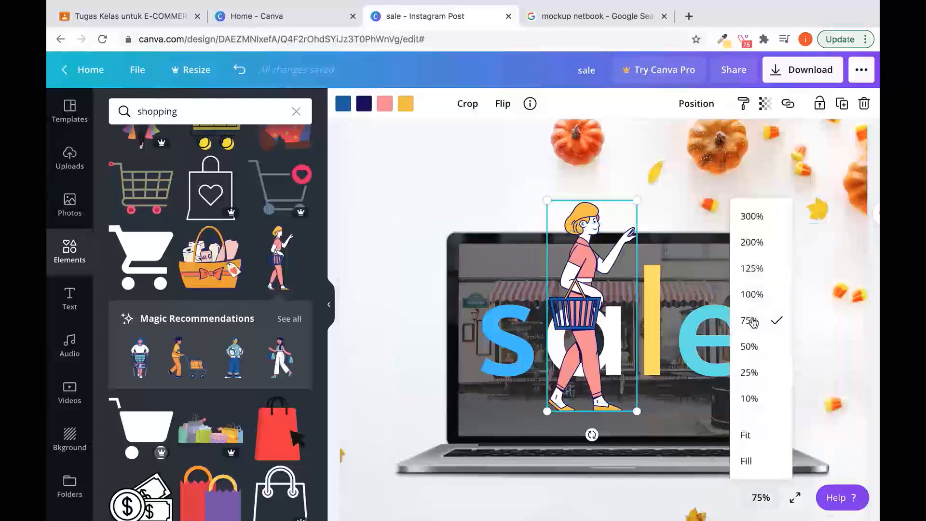
click(751, 294)
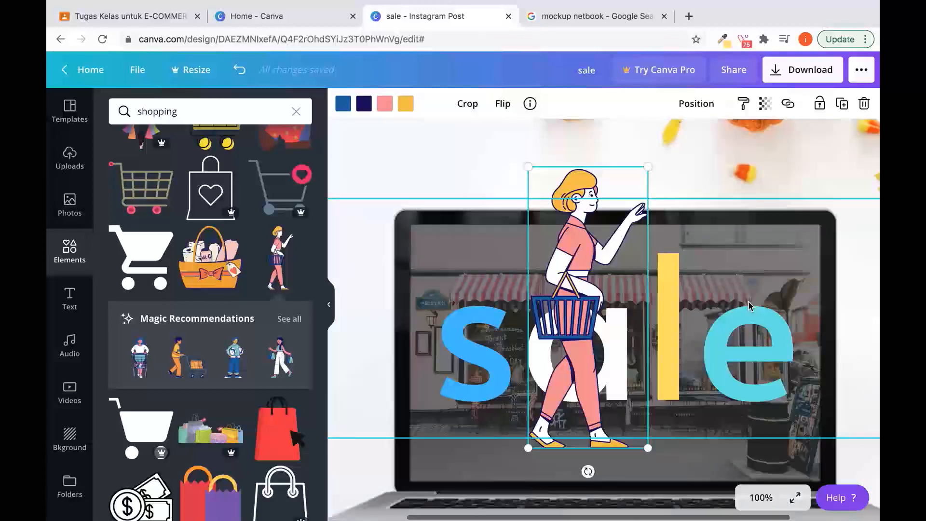
click(710, 157)
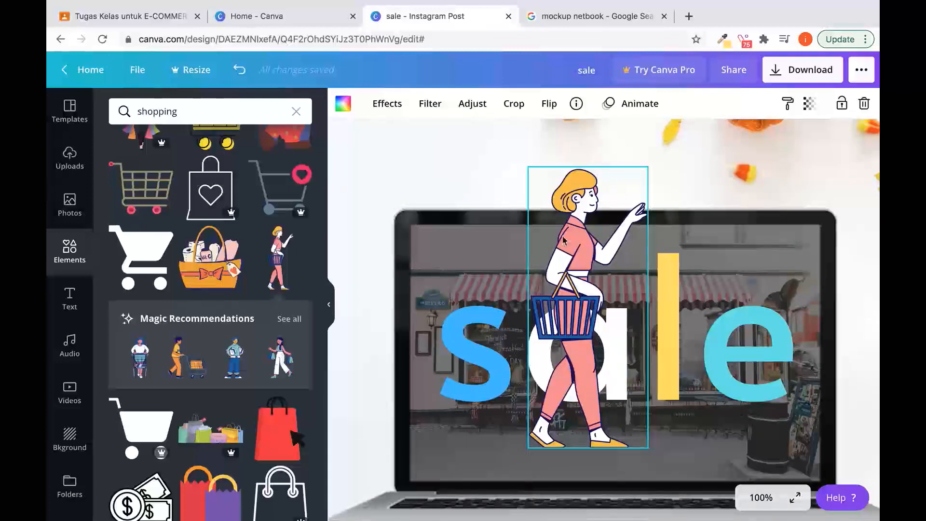
click(574, 247)
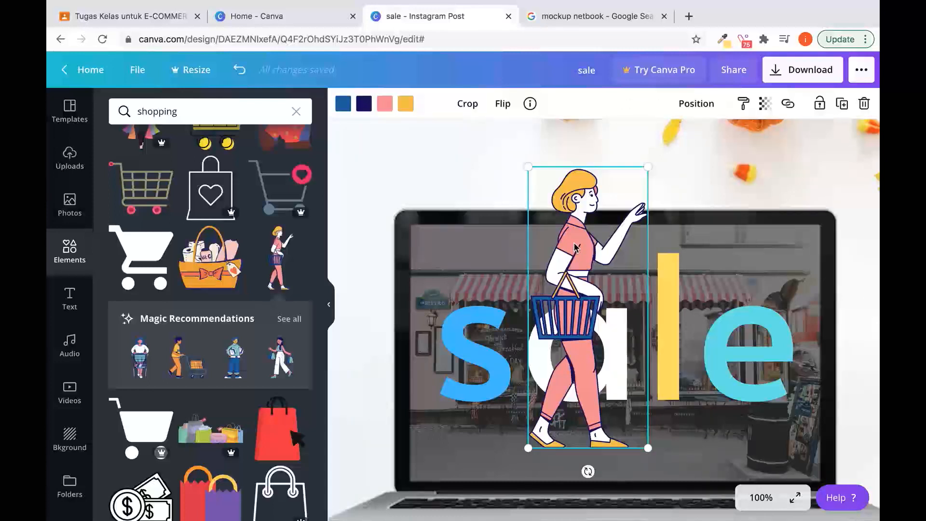
click(693, 104)
click(670, 145)
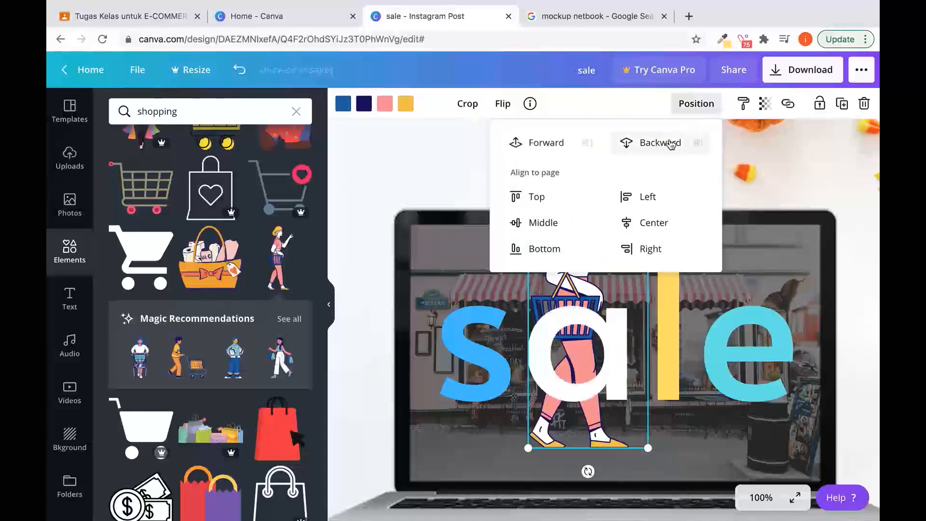
click(633, 105)
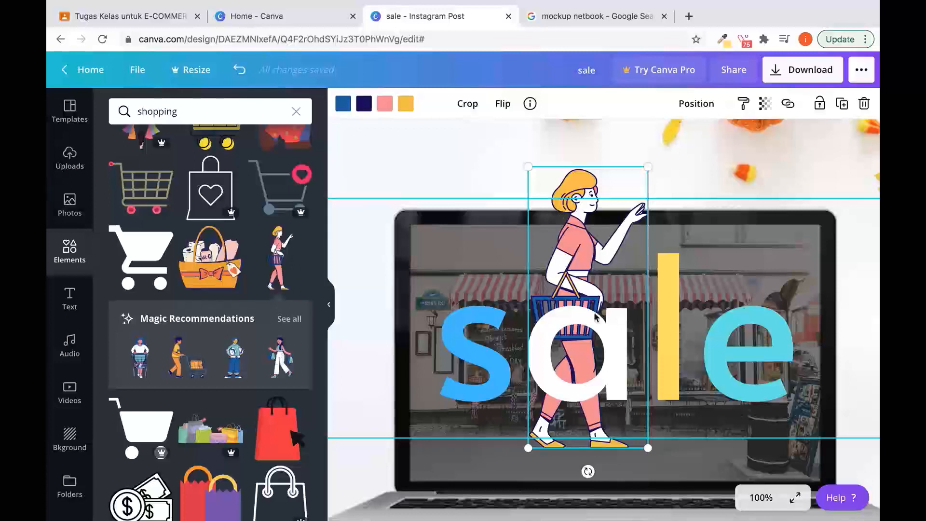
click(446, 139)
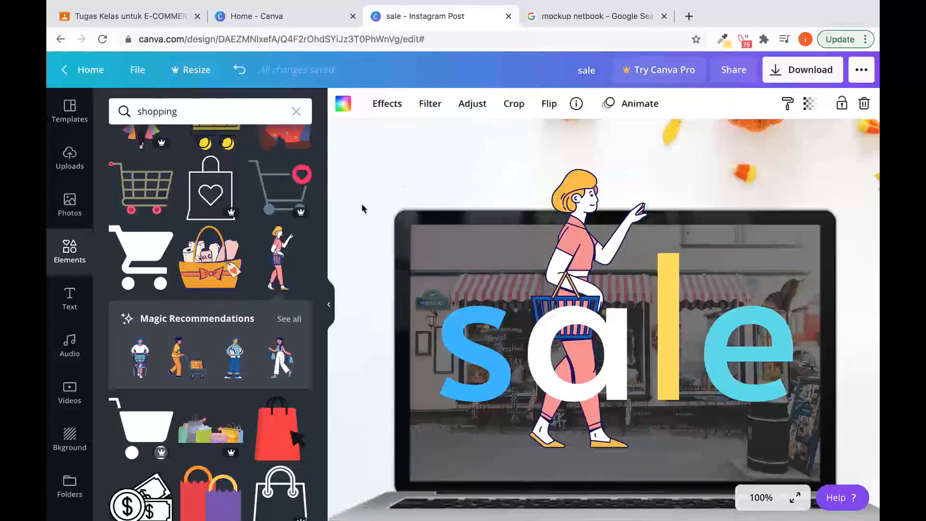
- Add a second copy of the woman with the basket and align it exactly over the first one, in front of the heading
click(282, 251)
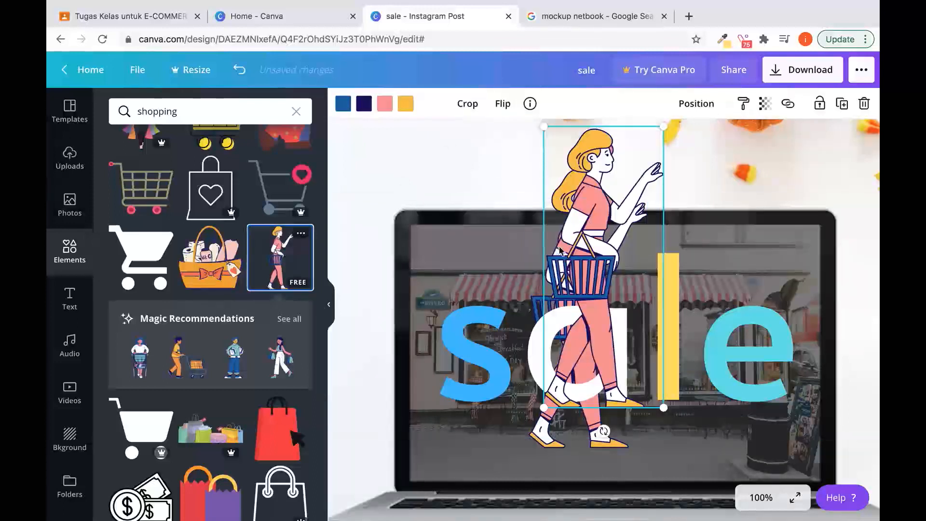
drag(588, 205, 570, 247)
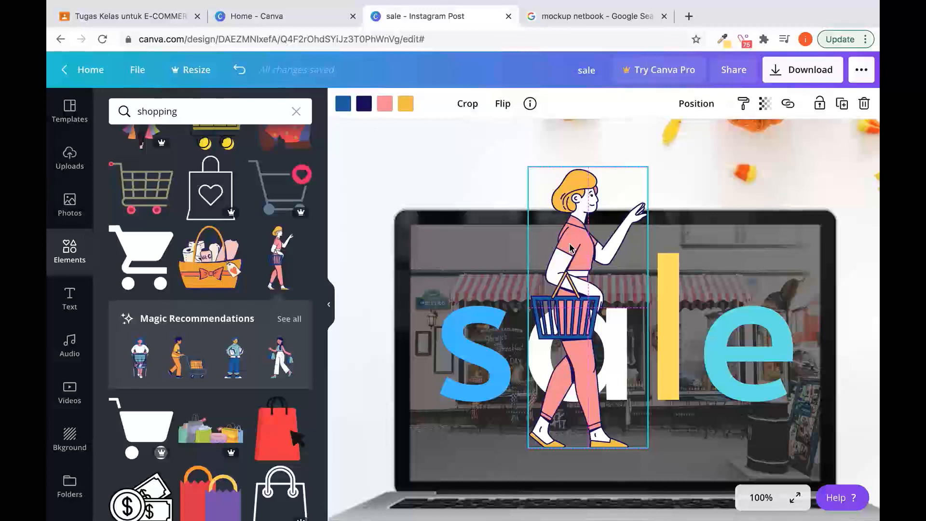
drag(570, 247, 571, 247)
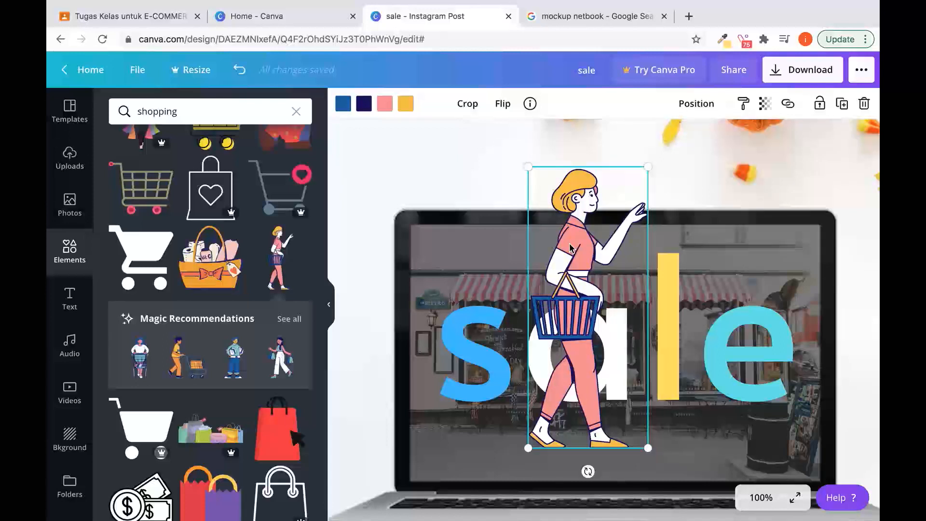
- Shift the front copy of the woman aside to expose the one behind the heading, and realign it over that one
click(581, 330)
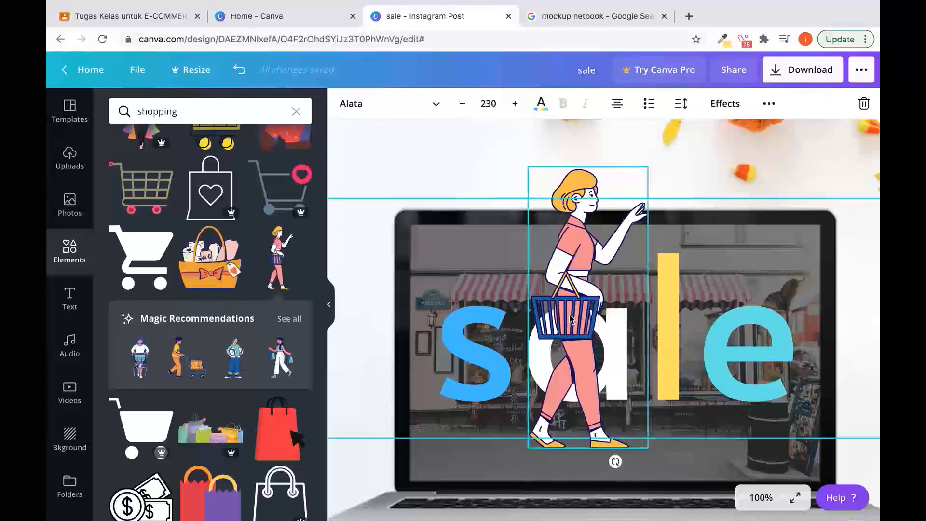
click(624, 316)
key(ctrl+d)
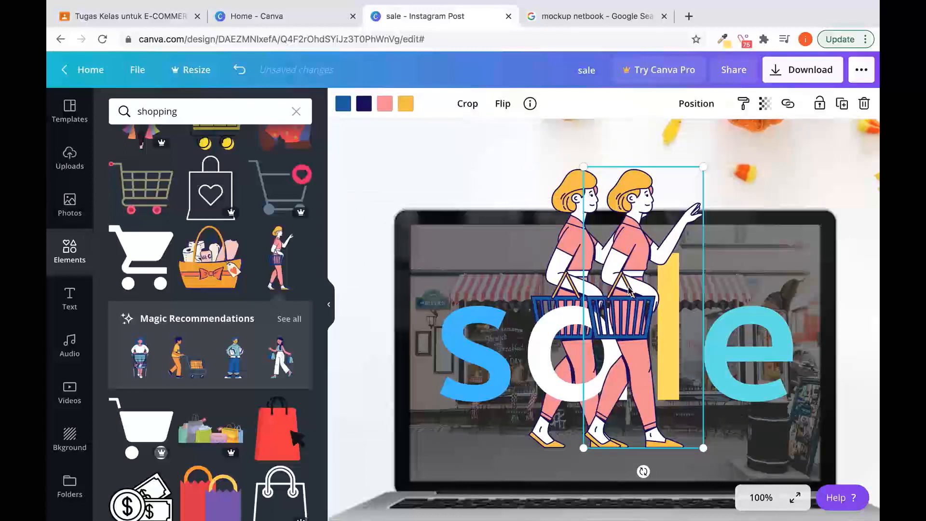
drag(619, 289, 561, 289)
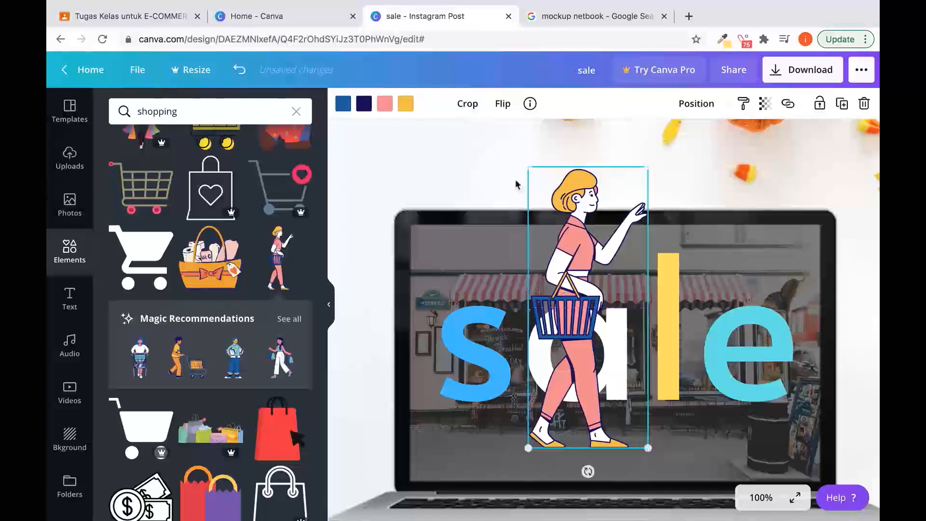
click(781, 460)
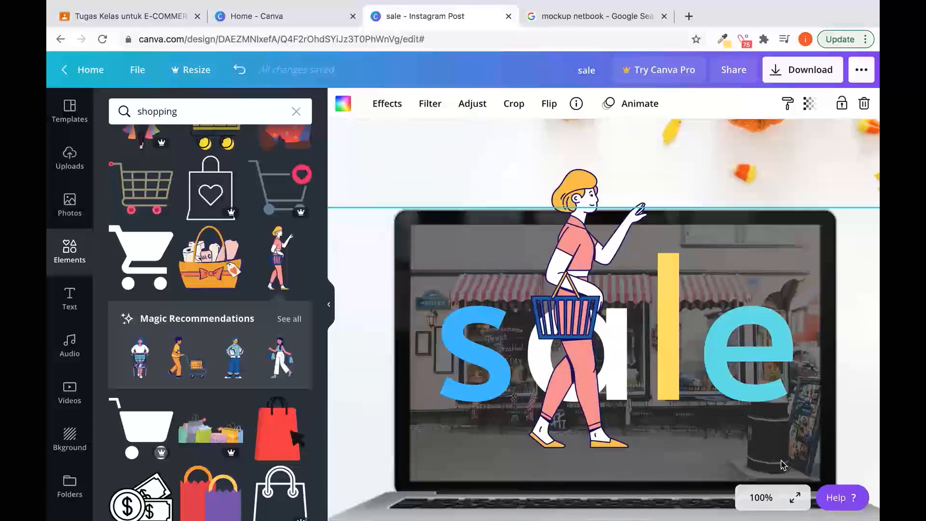
click(631, 330)
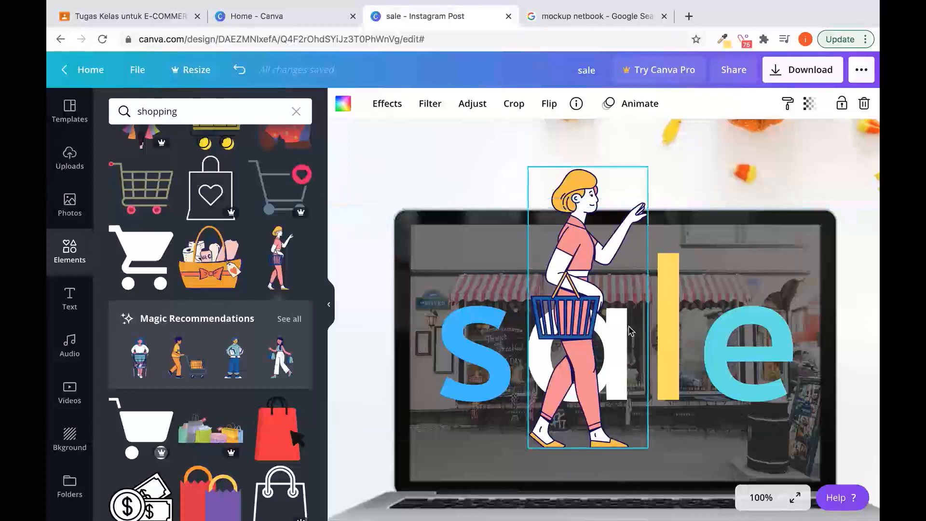
- Crop the legs off the front copy of the woman, ending the crop just below the basket
double_click(573, 314)
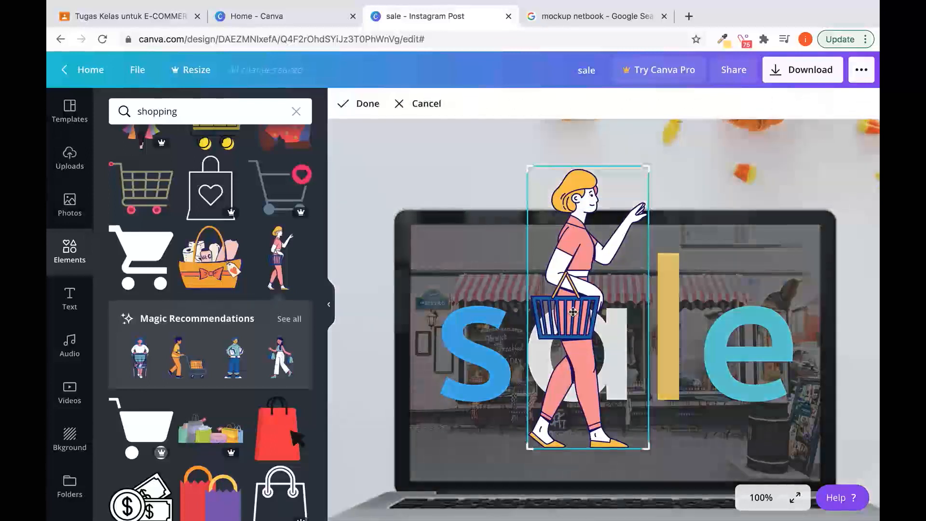
drag(646, 449, 646, 446)
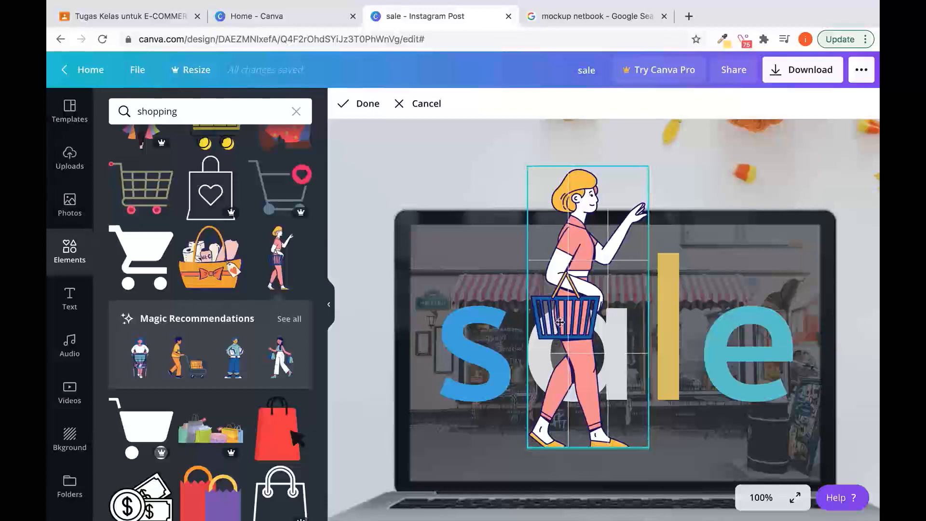
click(479, 173)
drag(588, 272, 588, 273)
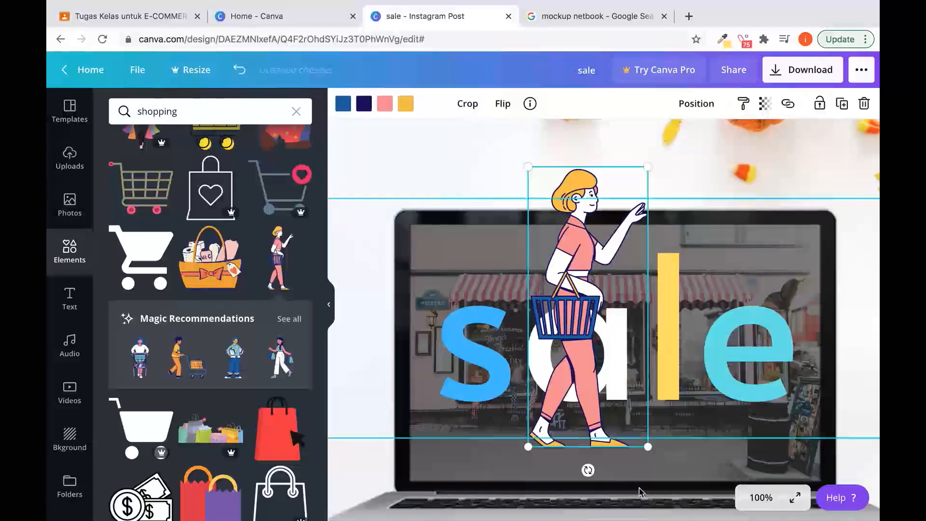
double_click(589, 309)
drag(648, 449, 648, 361)
click(465, 156)
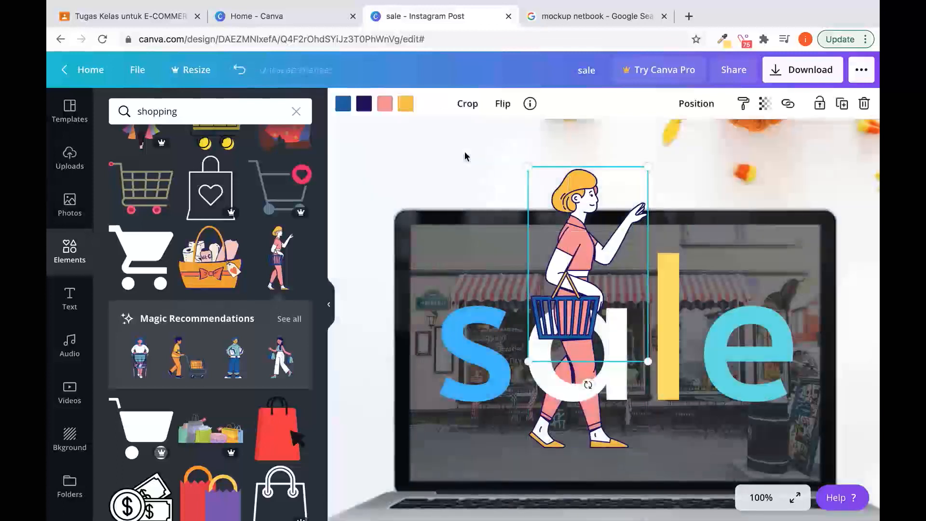
- Preview the sale post in full screen
click(404, 166)
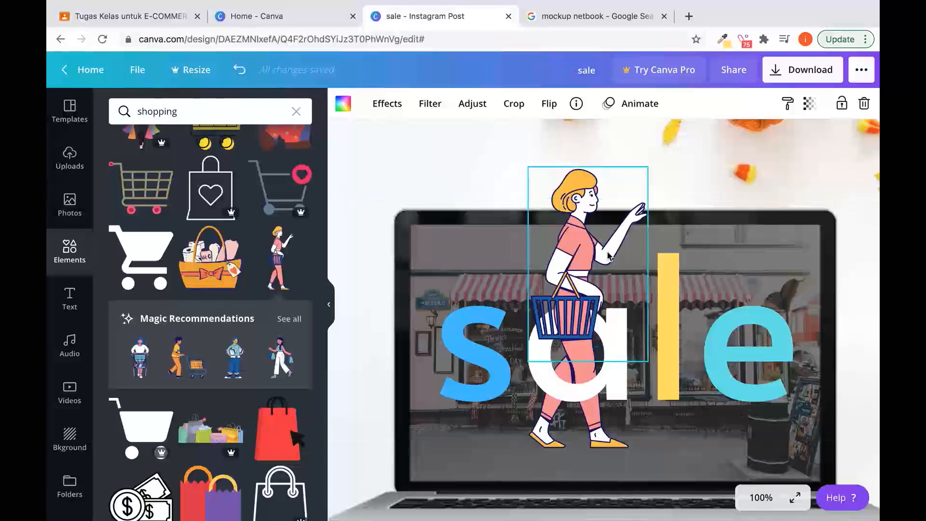
click(795, 497)
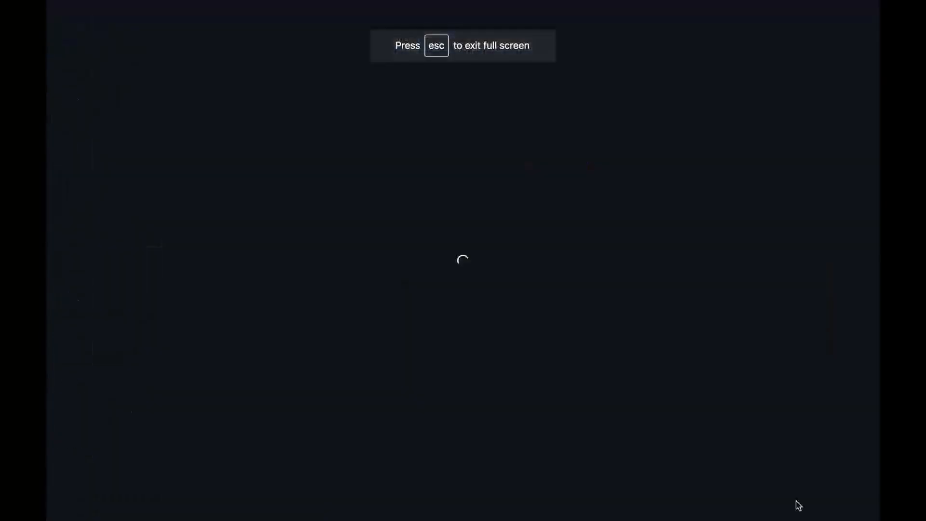